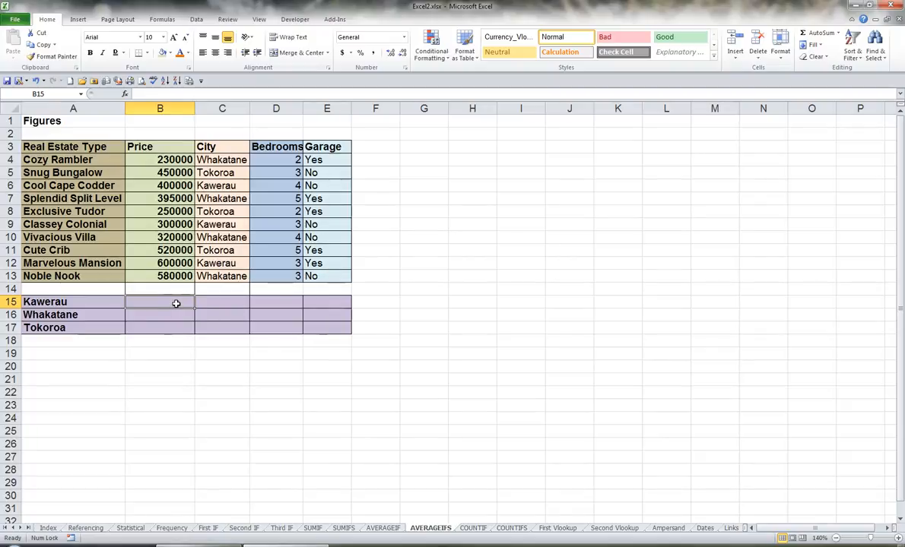
type("=sumi")
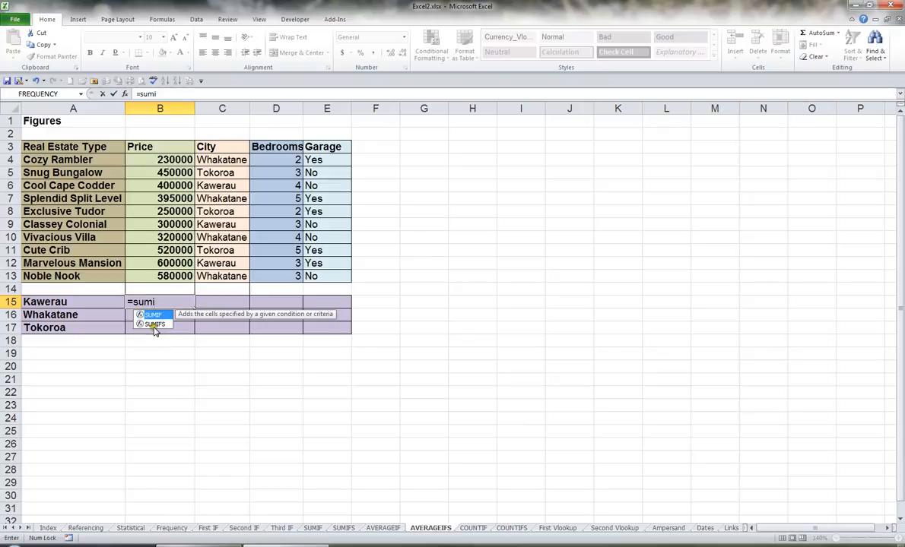
key("BackSpace")
key("BackSpace")
key("BackSpace")
key("BackSpace")
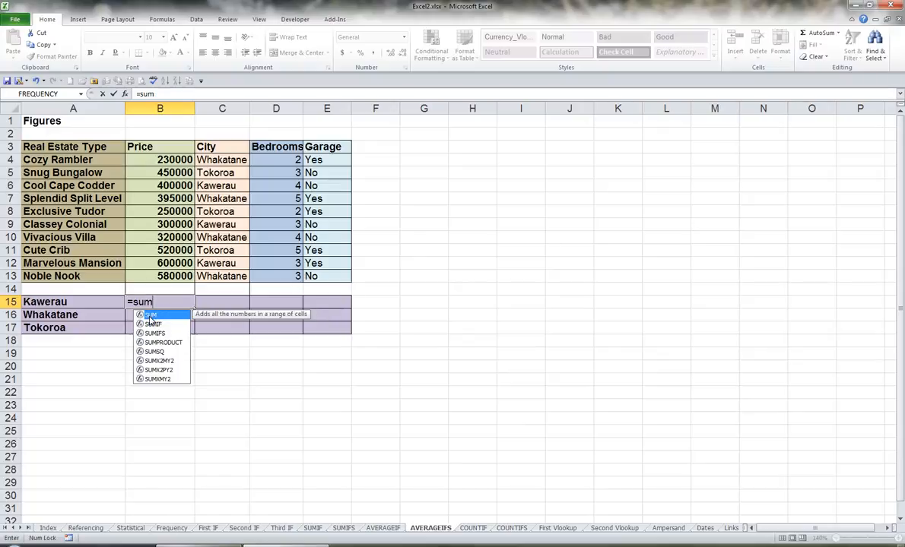
- Start an AVERAGEIFS formula in B15 with the prices $B$4:$B$13 as the absolute average range
type("aver")
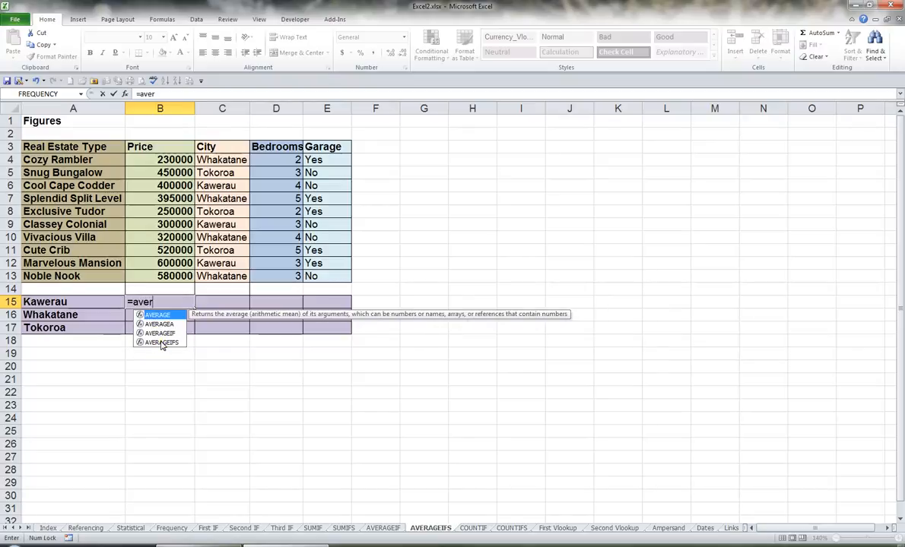
left_click(161, 343)
double_click(161, 343)
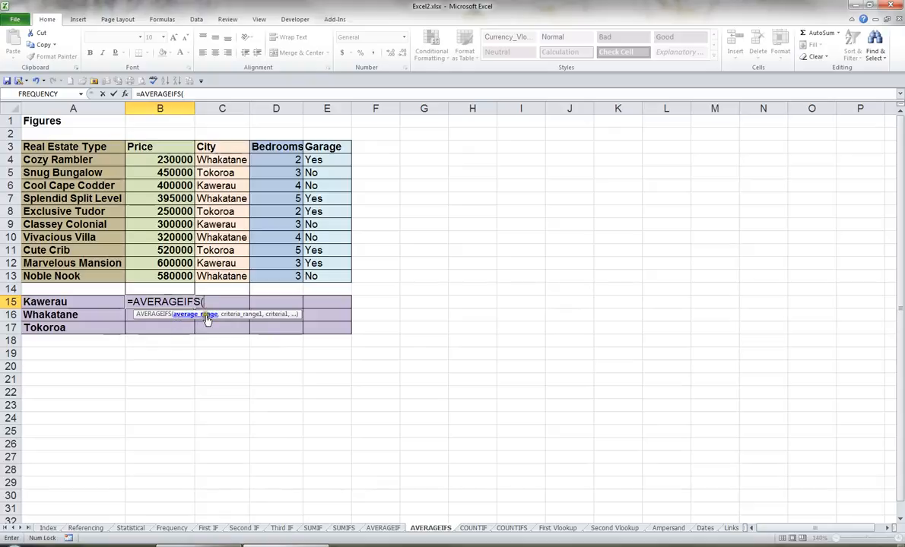
left_click_drag(174, 165, 178, 276)
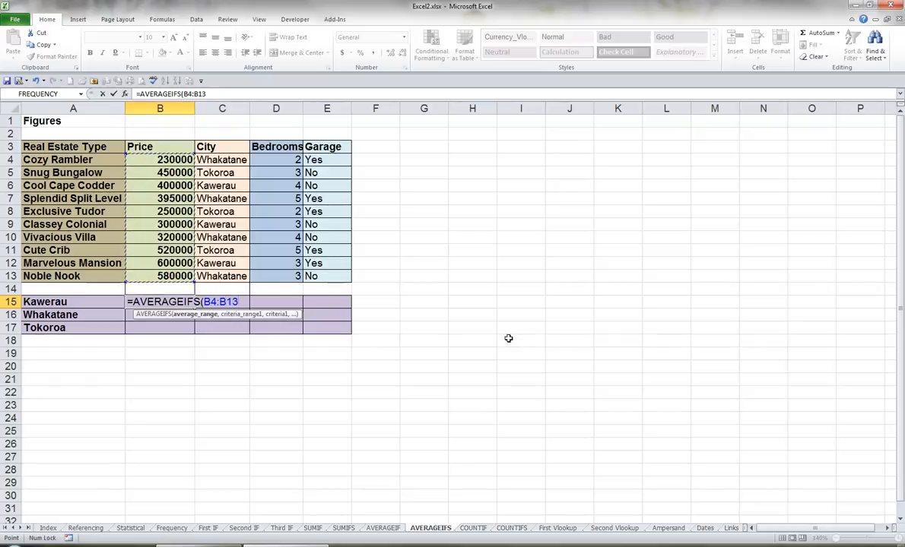
key("F4")
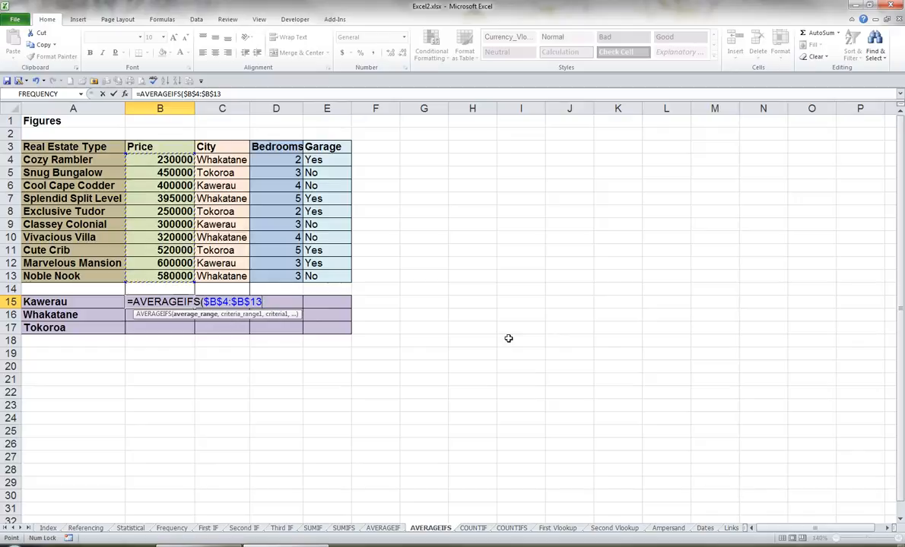
type(",")
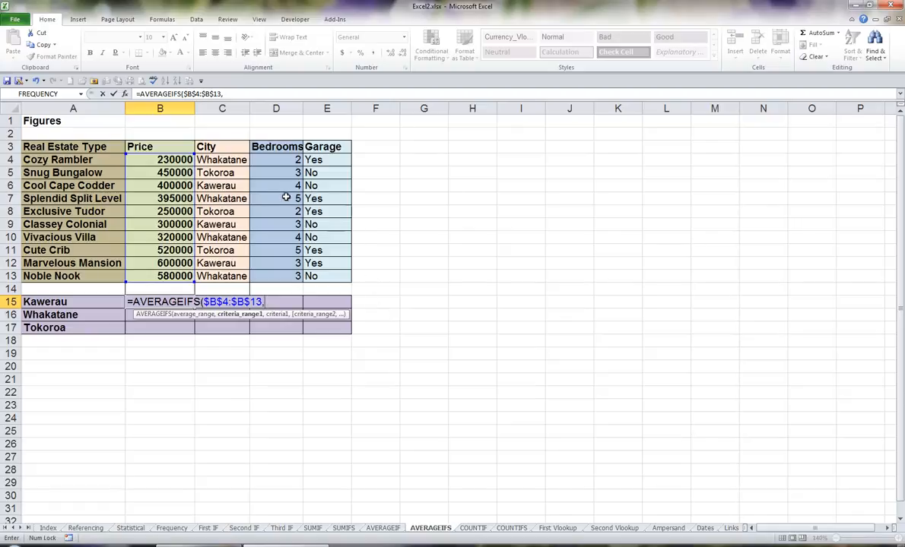
- Add the first criterion to the formula: city range $C$4:$C$13 as an absolute reference, matched against A15
left_click_drag(239, 160, 238, 278)
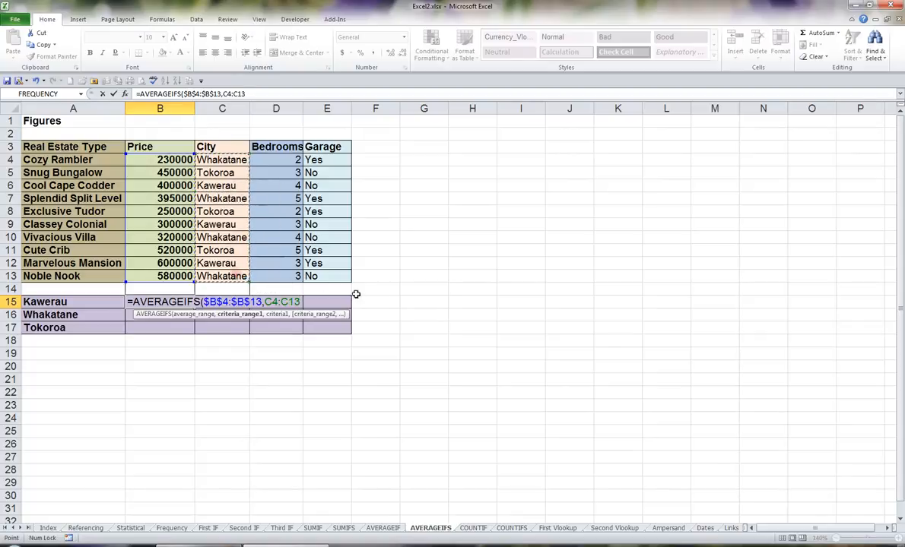
key("F4")
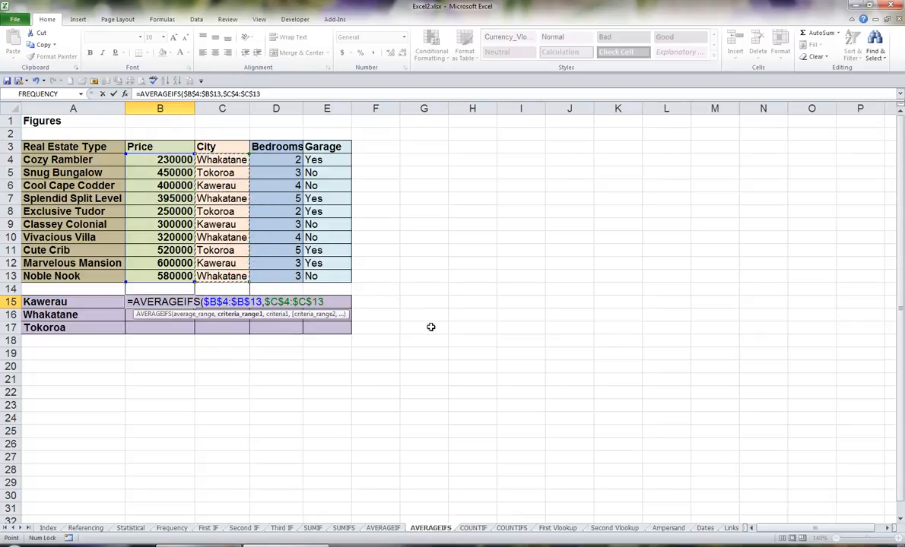
type(",")
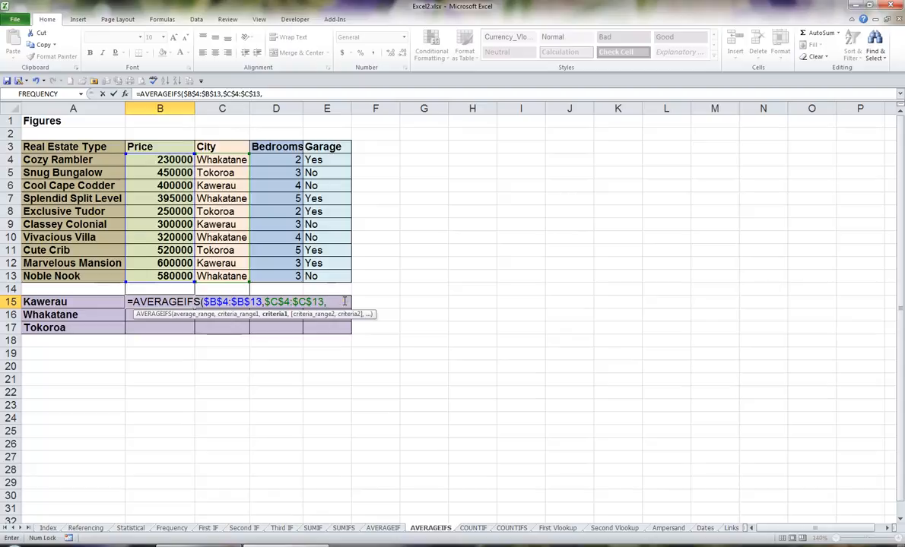
left_click(87, 303)
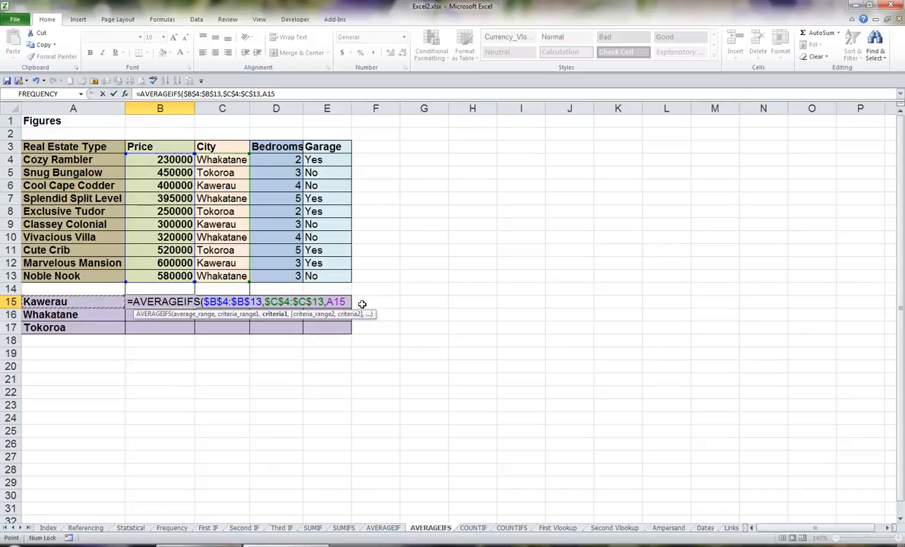
type(",")
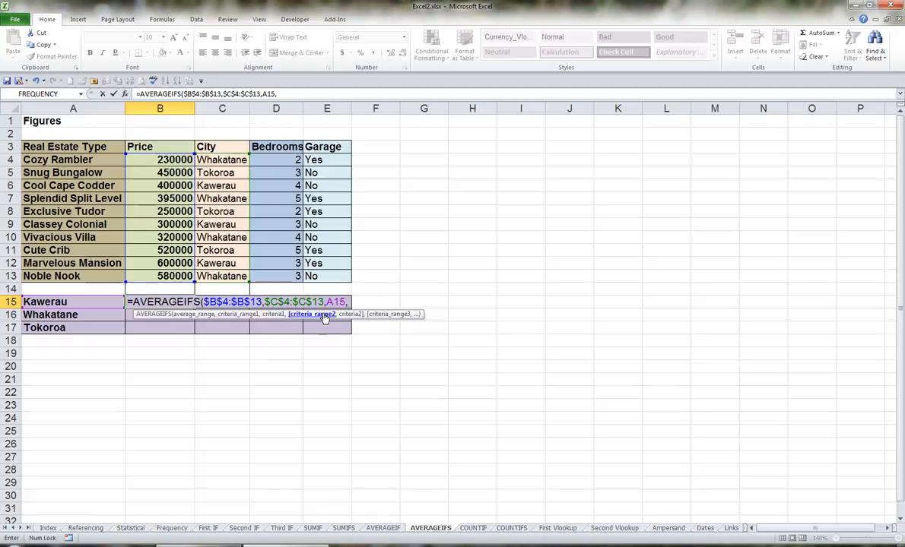
- Add the second criterion to the formula: bedrooms range $D$4:$D$13 as an absolute reference, with condition ">=2"
left_click_drag(280, 155, 283, 276)
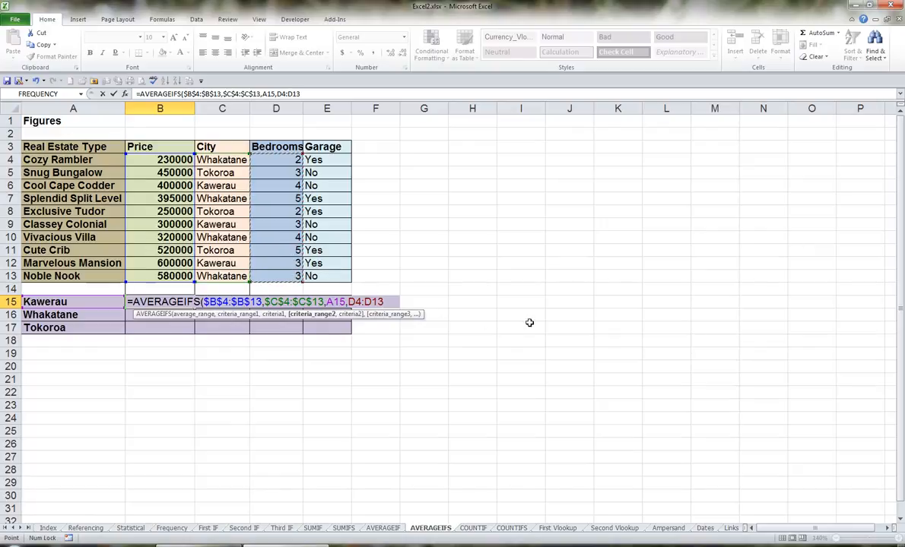
key("F4")
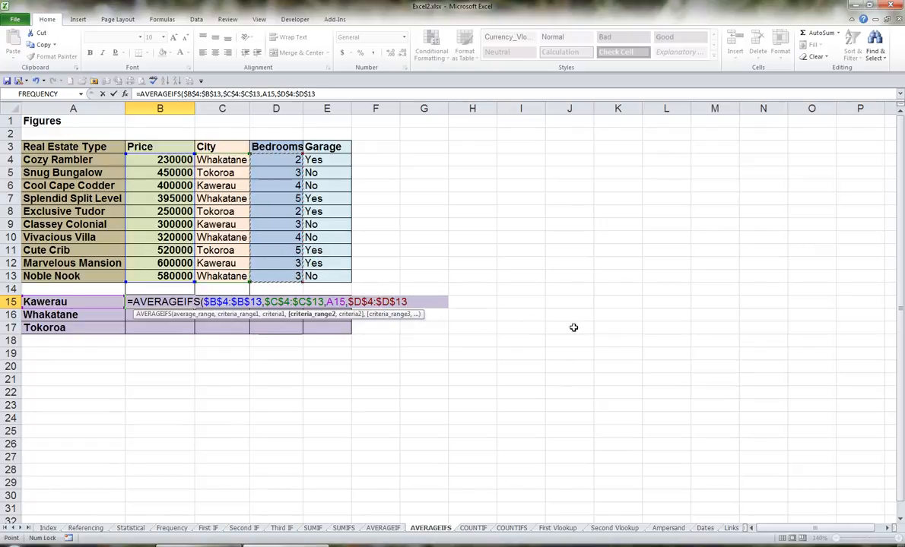
type(",")
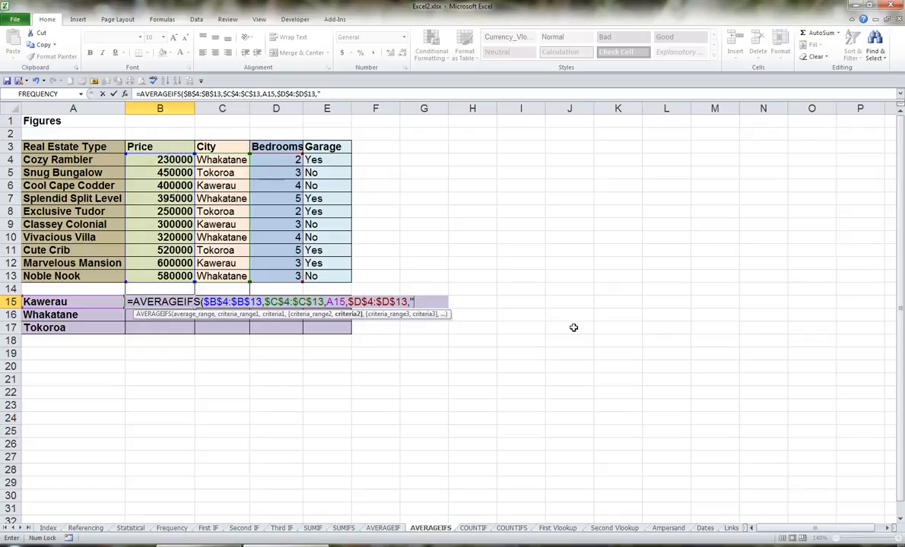
type("\">=2\"")
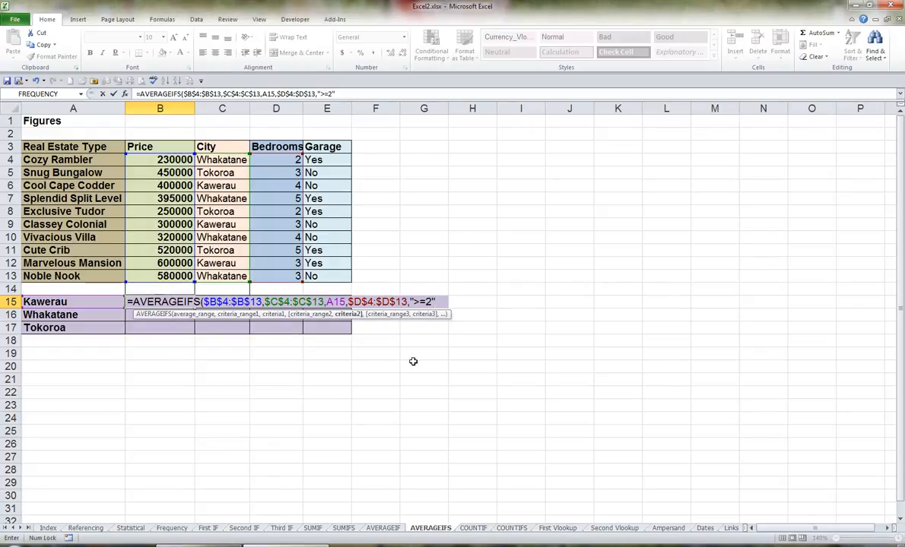
type(",")
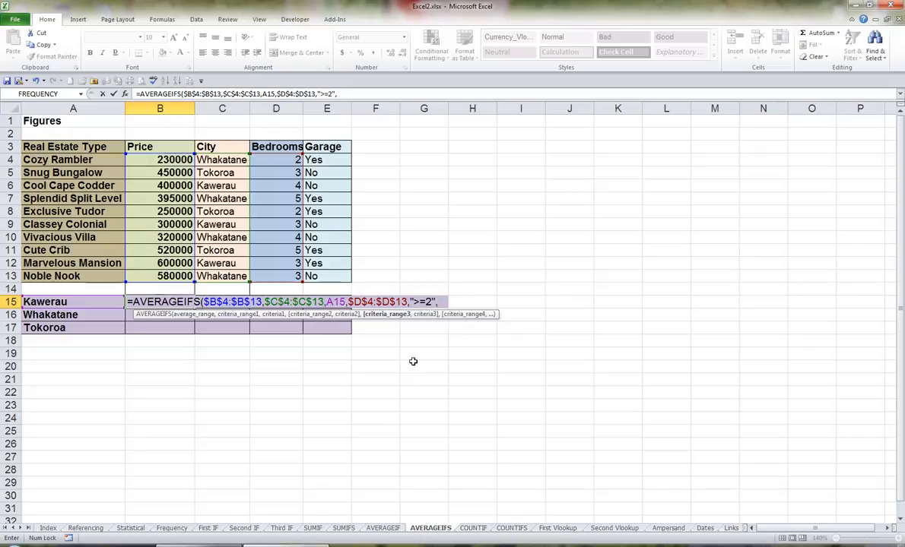
- Add the garage range $E$4:$E$13 with criterion "Yes" as the third condition and complete the AVERAGEIFS formula
left_click_drag(311, 157, 333, 275)
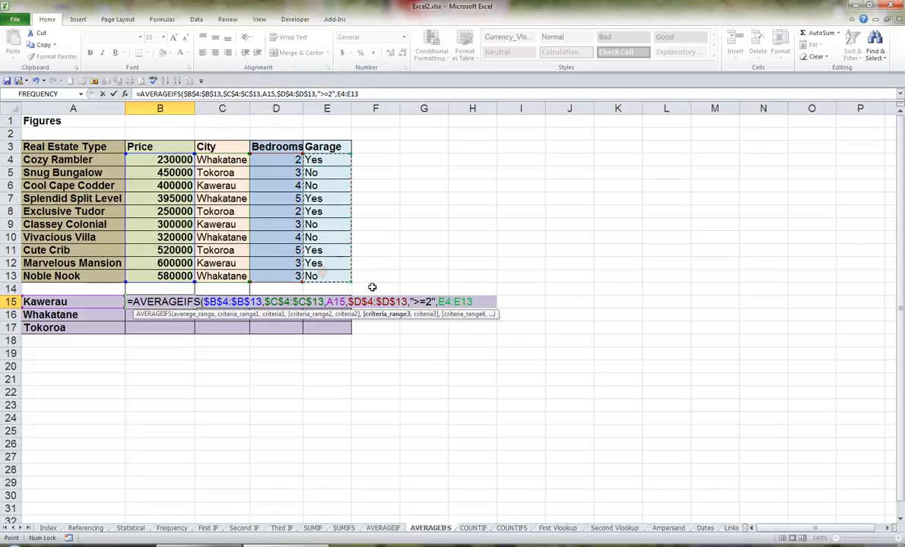
key("F4")
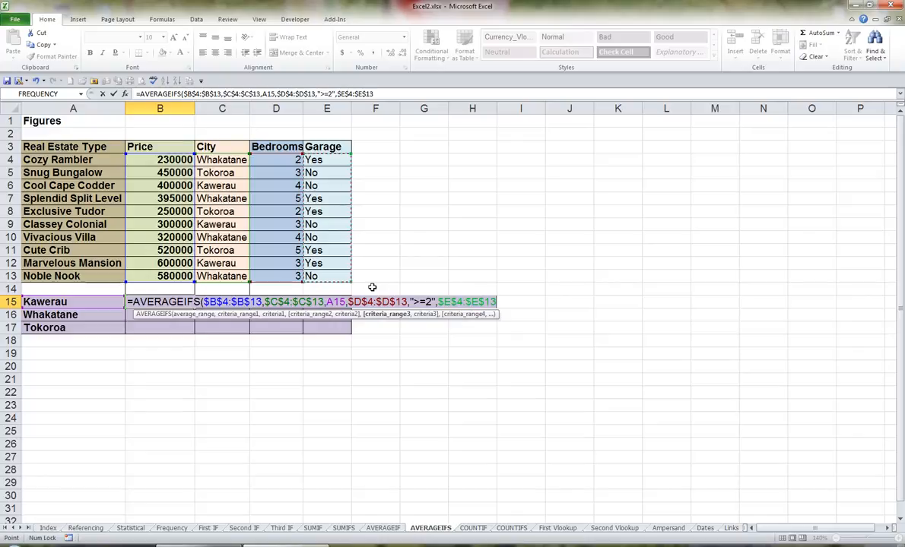
type(",")
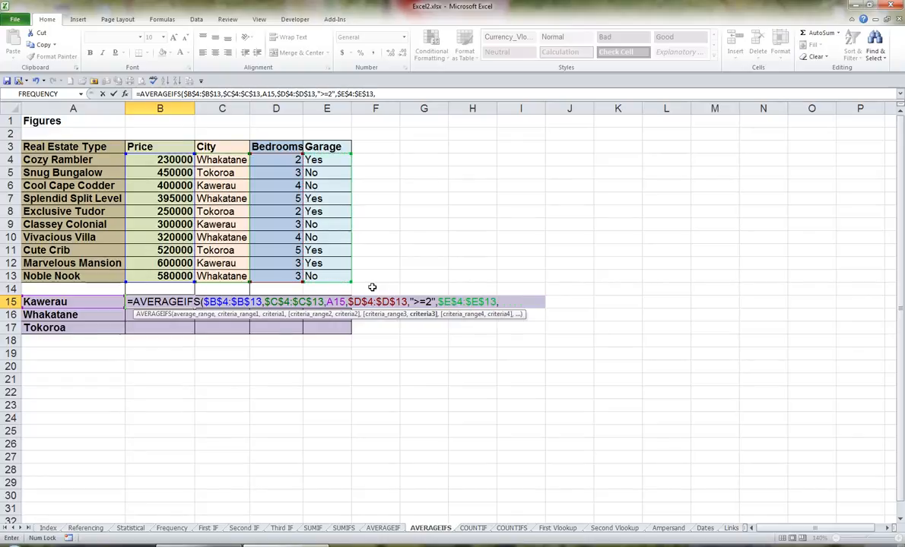
type("\"Yes\"")
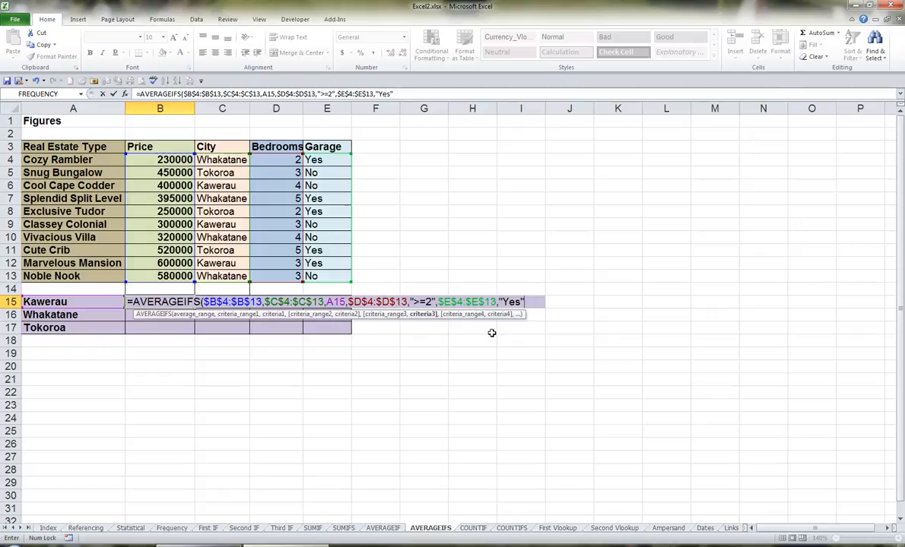
key("Return")
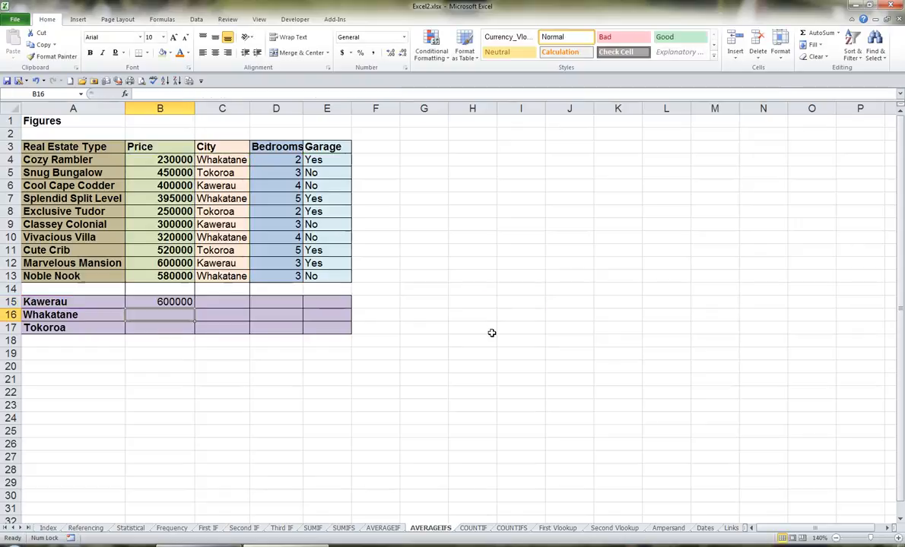
- Fill the AVERAGEIFS formula from B15 down to B17 for Whakatane and Tokoroa
key("Up")
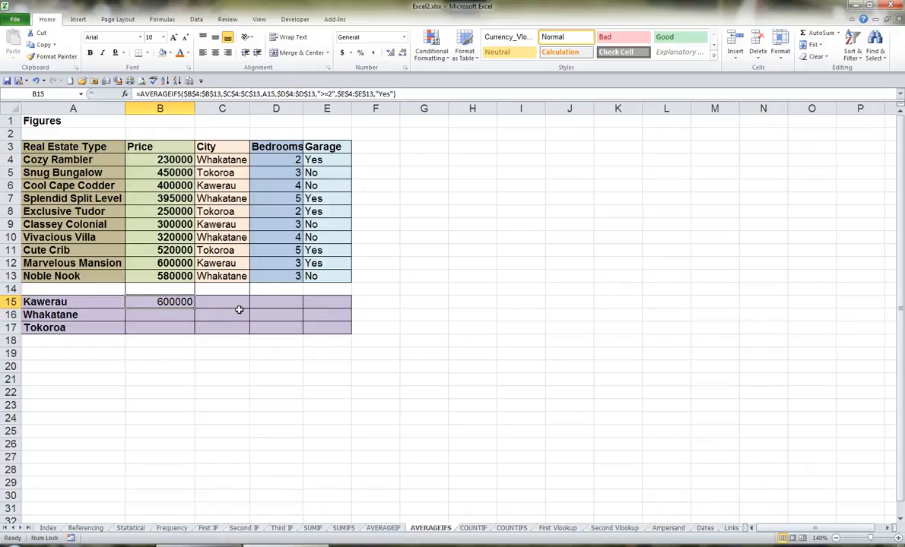
left_click_drag(194, 307, 190, 332)
left_click(173, 302)
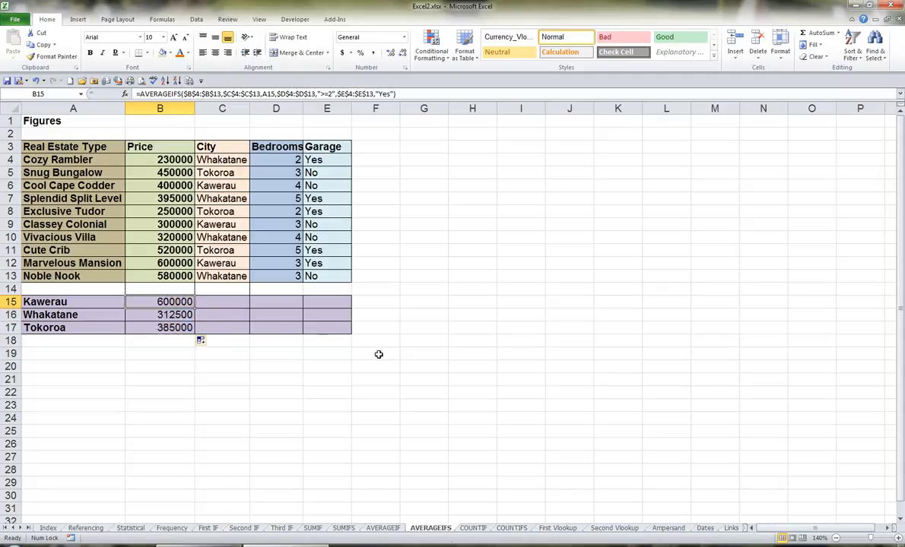
- On the SUMIFS sheet, start a SUMIFS formula in B15 with the prices $B$4:$B$13 as the absolute sum range
left_click(346, 529)
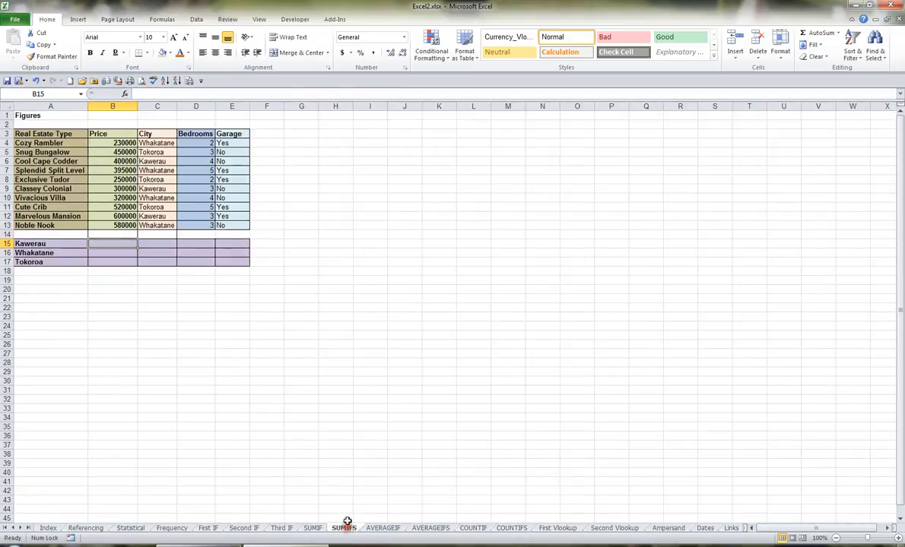
left_click(899, 539)
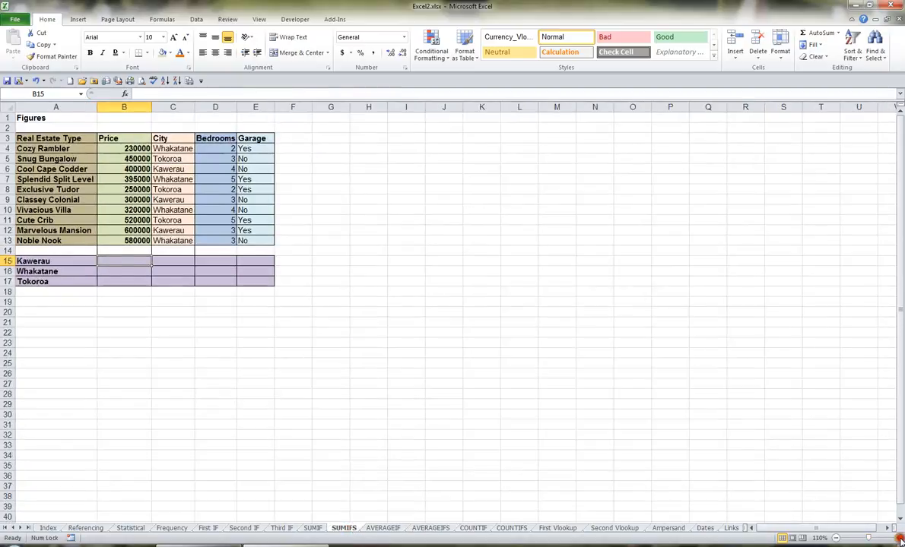
left_click(899, 538)
left_click(899, 538)
left_click(899, 538)
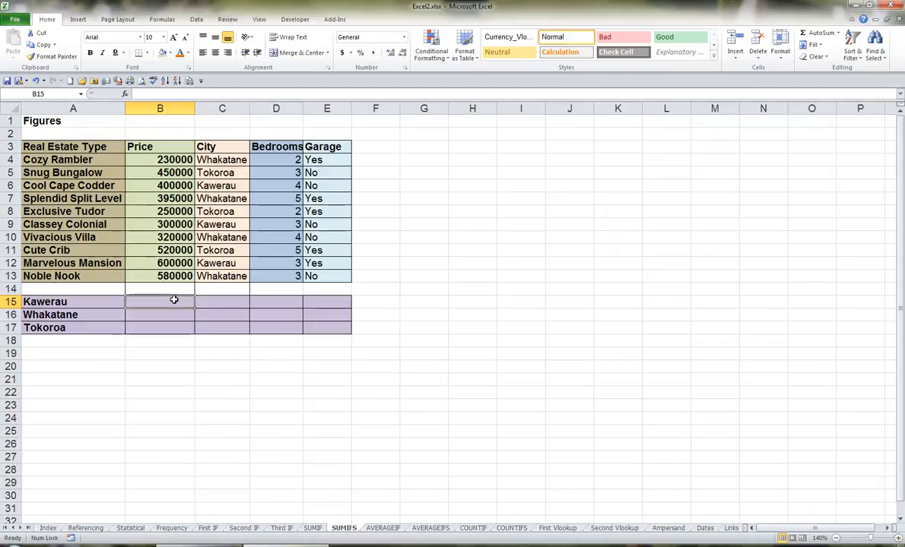
type("=sum")
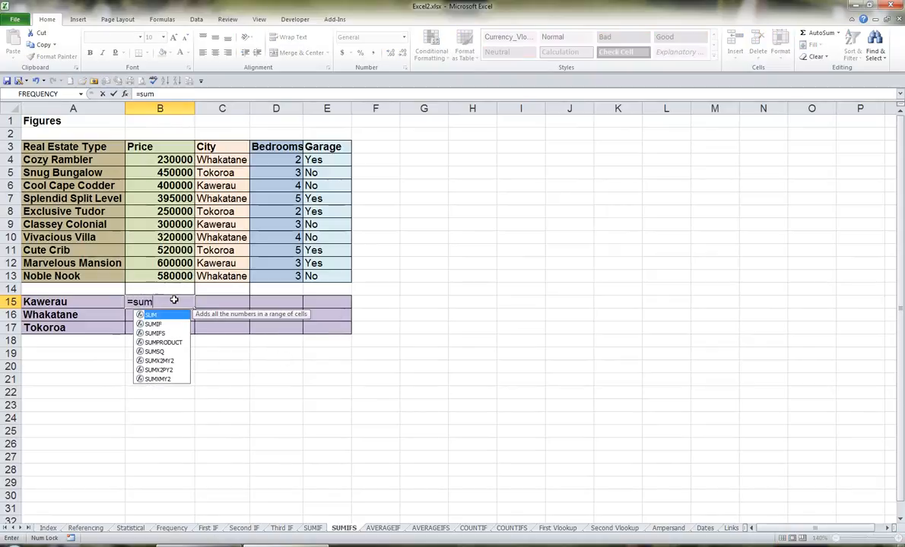
double_click(160, 335)
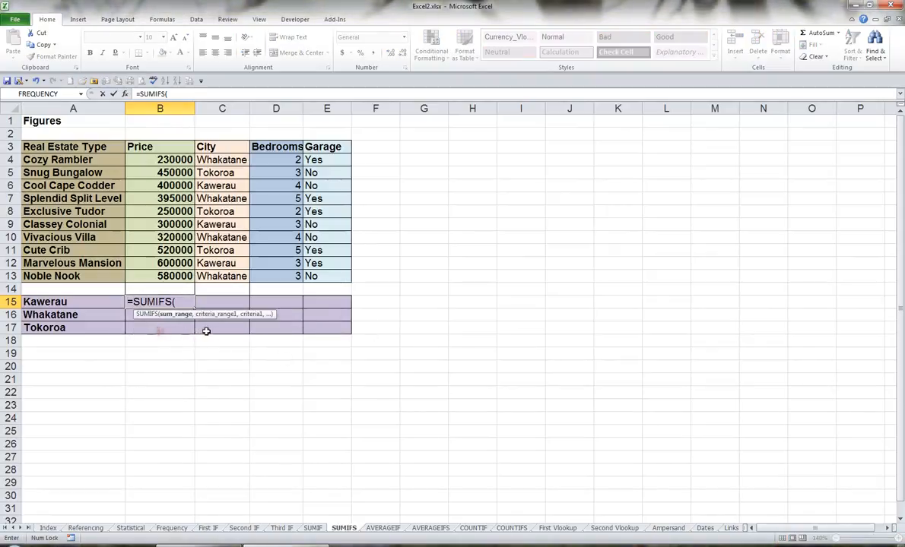
left_click_drag(172, 160, 172, 276)
key("F4")
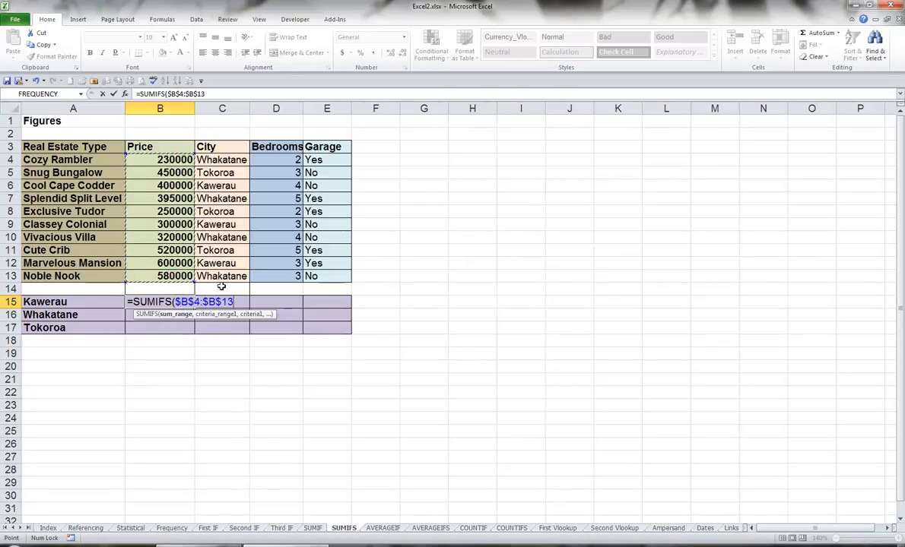
type(",")
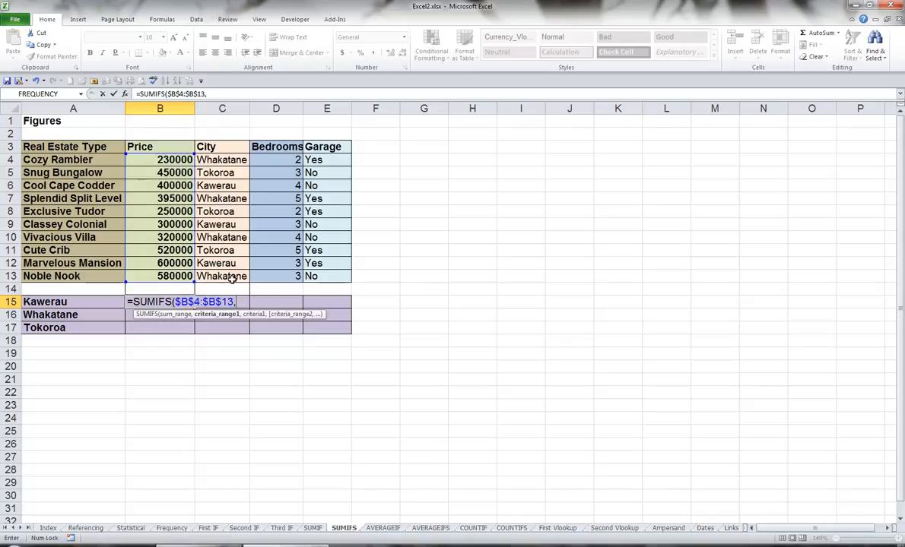
- Add the absolute city range $C$4:$C$13 with A15 as the first criterion of the SUMIFS formula
left_click_drag(222, 160, 224, 273)
key("F4")
type(",")
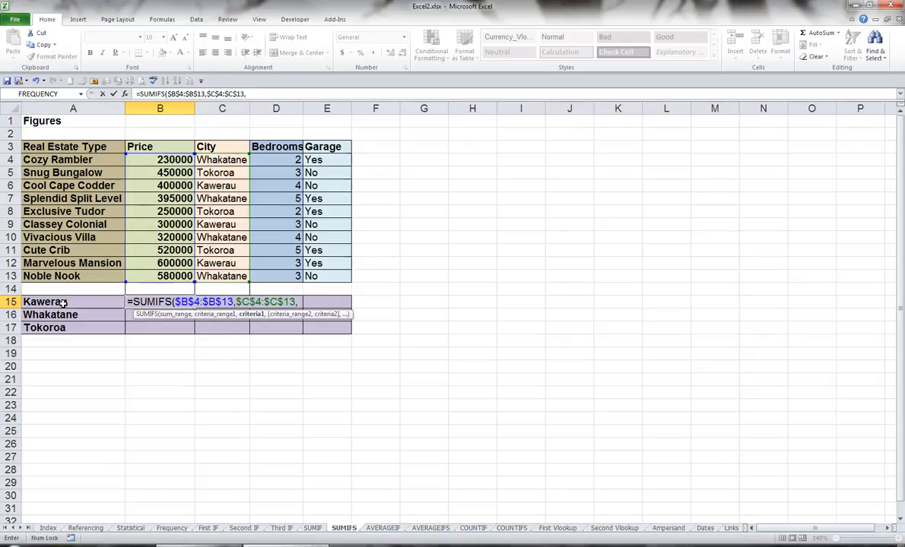
left_click(65, 302)
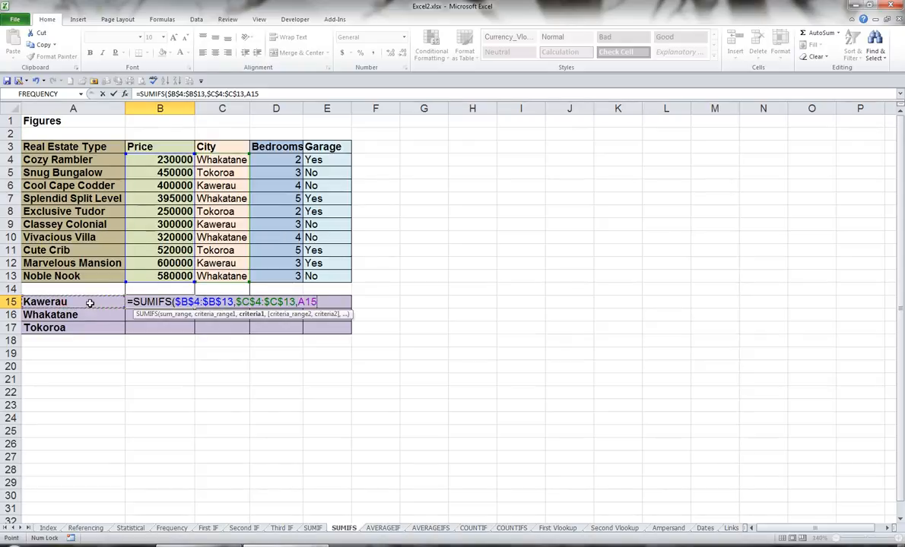
type(",")
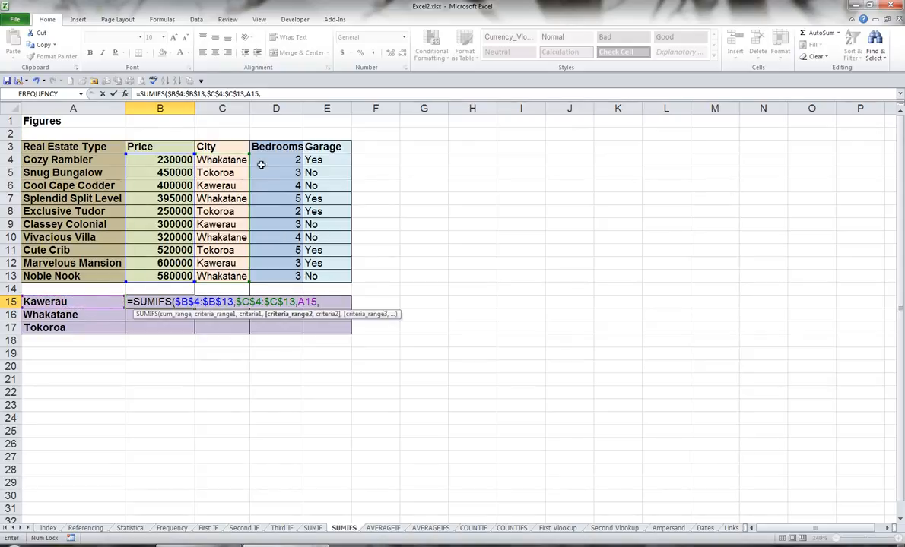
- Add the absolute bedrooms range $D$4:$D$13 with criterion ">=2" as the second condition of the SUMIFS formula
left_click_drag(266, 160, 270, 276)
key("F4")
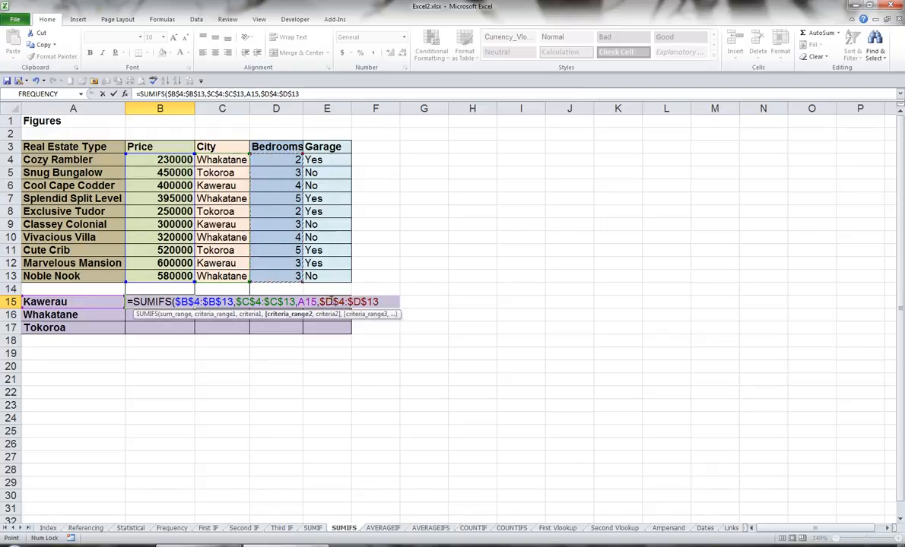
type(",\">=2")
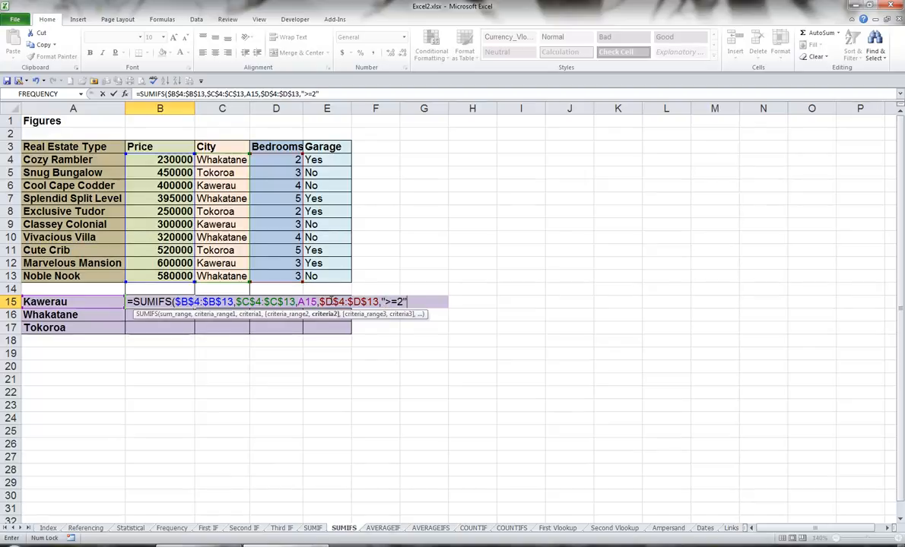
type("\",")
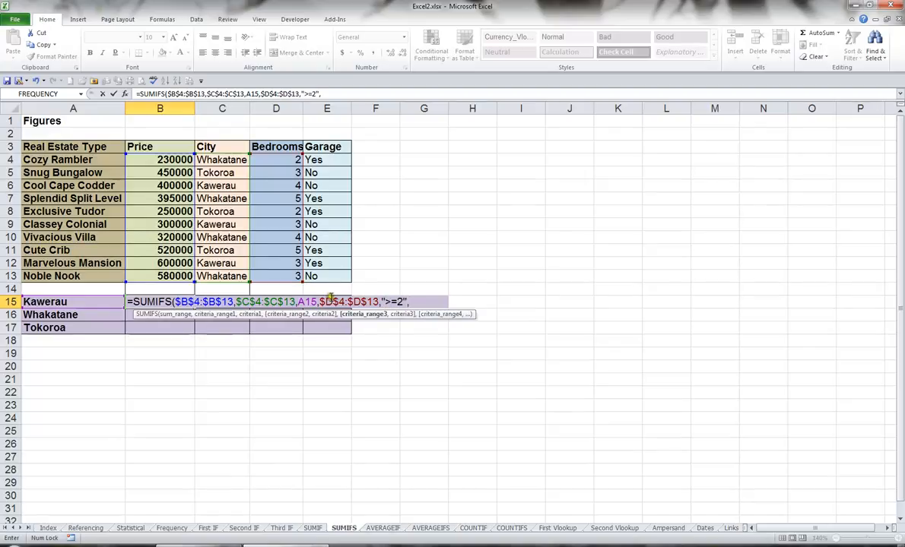
- Add the absolute garage range $E$4:$E$13 with criterion "Yes" as the third condition and complete the SUMIFS formula
left_click_drag(332, 161, 333, 276)
key("F4")
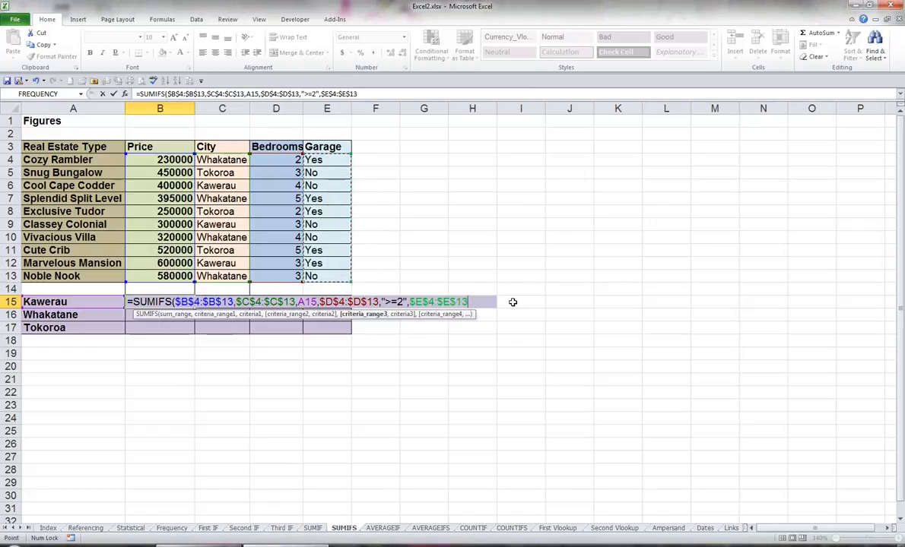
type(",")
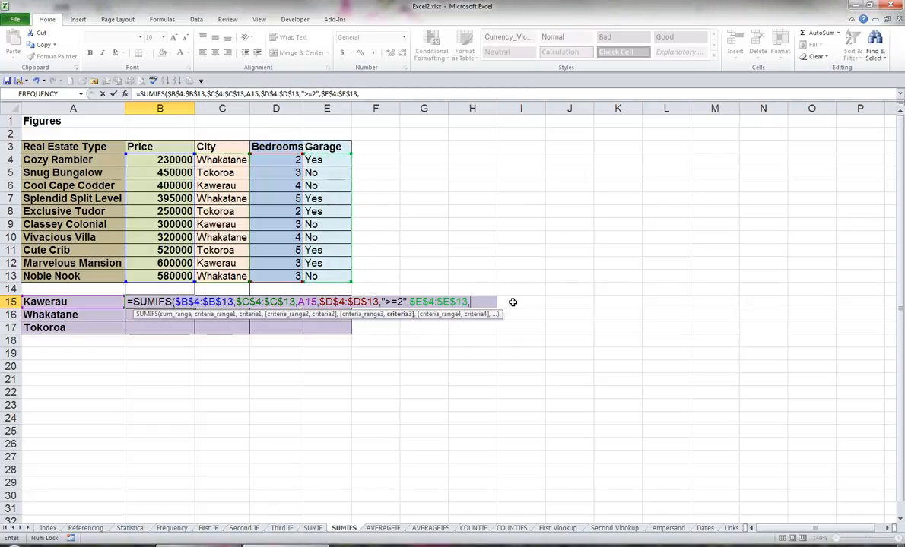
type("\"Yes")
key("Return")
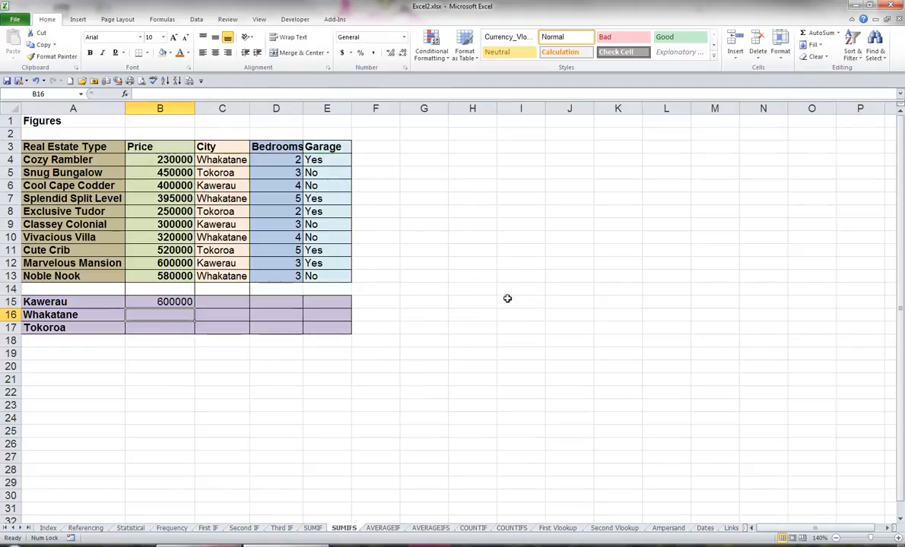
- Fill the SUMIFS formula from B15 down to B17 and compare the totals with the averages on the AVERAGEIFS sheet
left_click(177, 302)
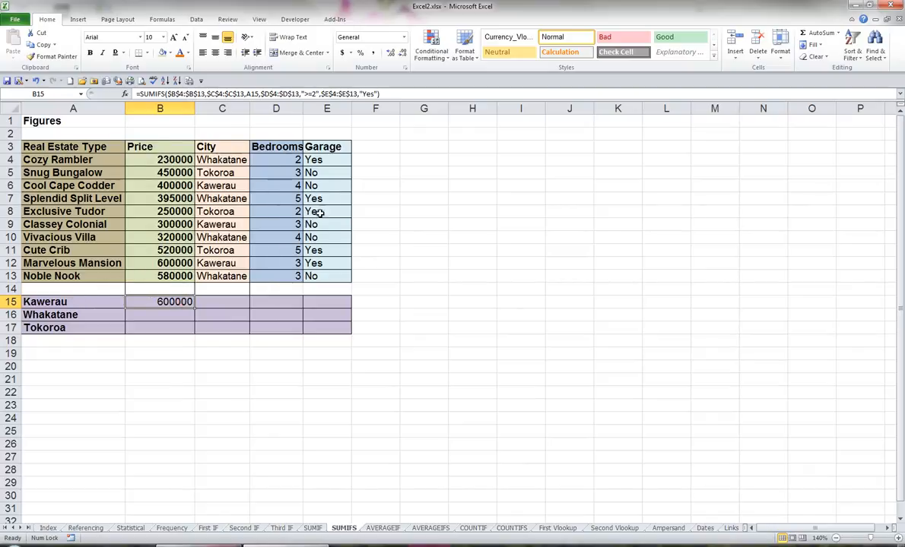
left_click_drag(195, 309, 198, 331)
left_click(175, 314)
left_click(174, 328)
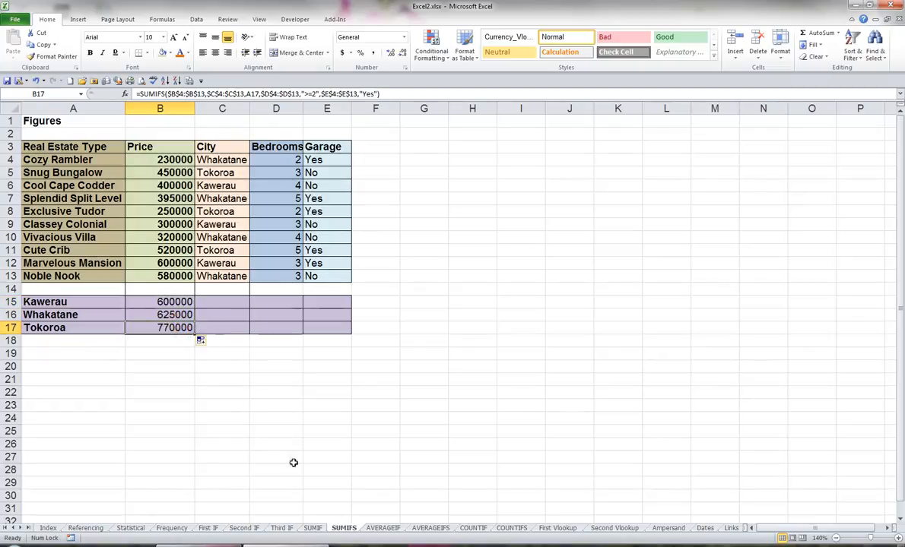
left_click(430, 528)
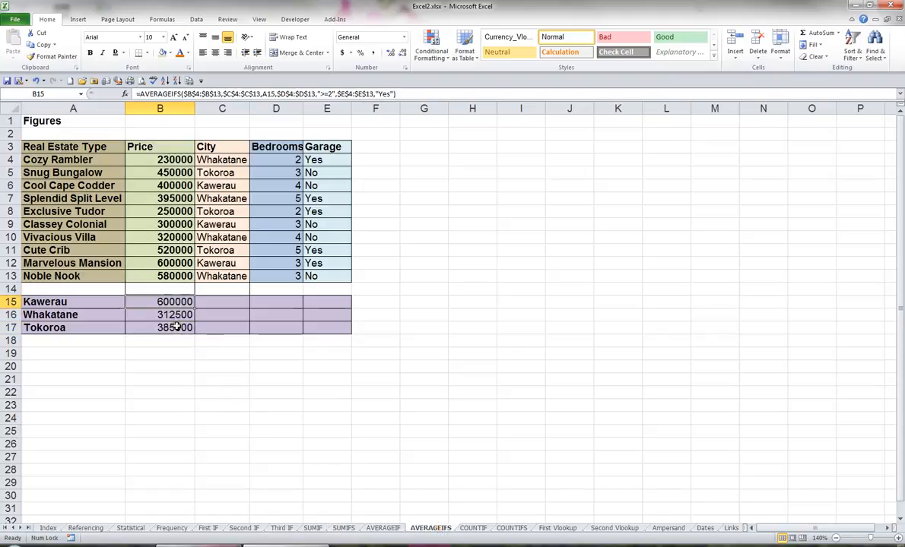
- On the COUNTIFS sheet, enlarge the view to 150% and start a COUNTIFS formula in B15
left_click(513, 528)
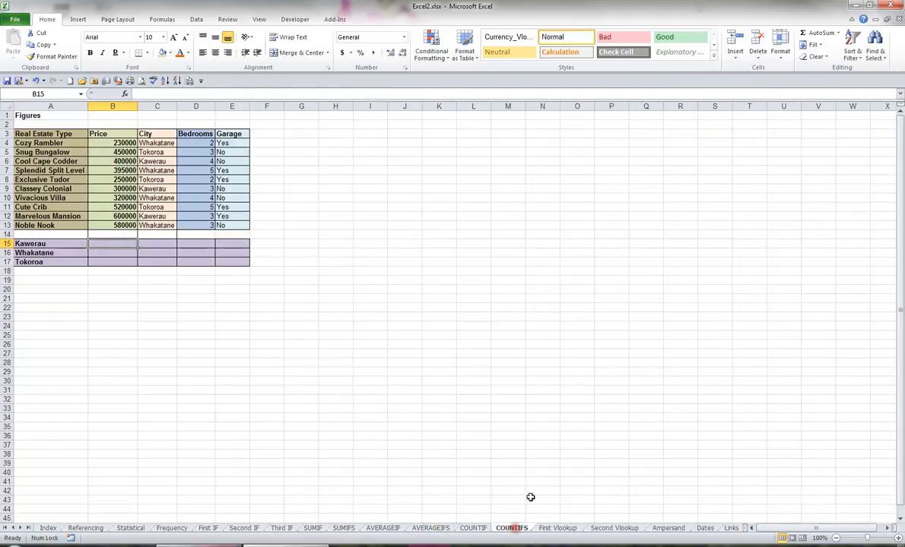
left_click(898, 537)
left_click(899, 537)
left_click(898, 538)
left_click(898, 537)
left_click(899, 538)
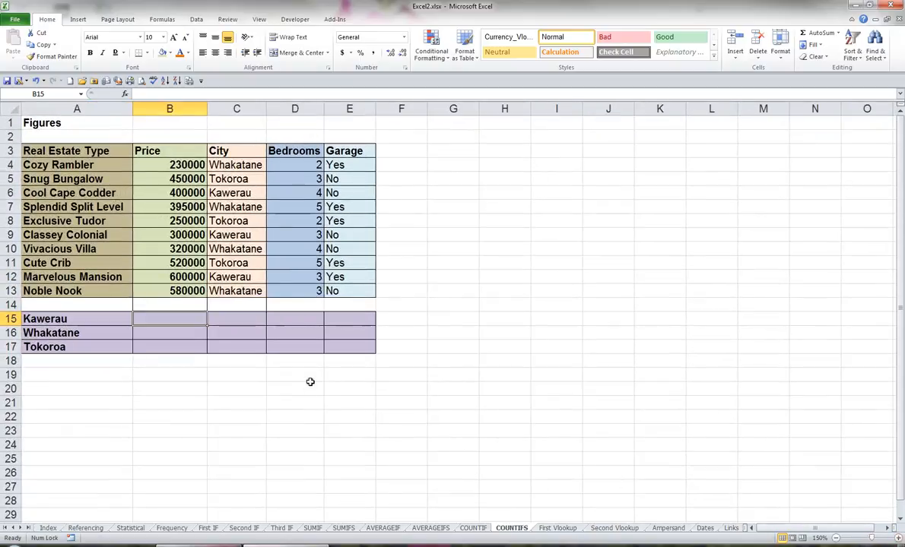
type("=coun")
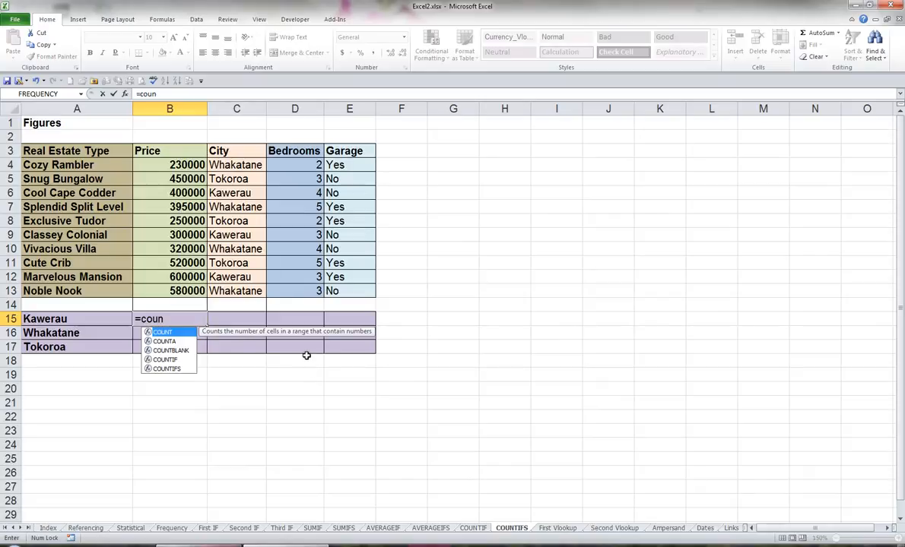
left_click(169, 368)
double_click(169, 369)
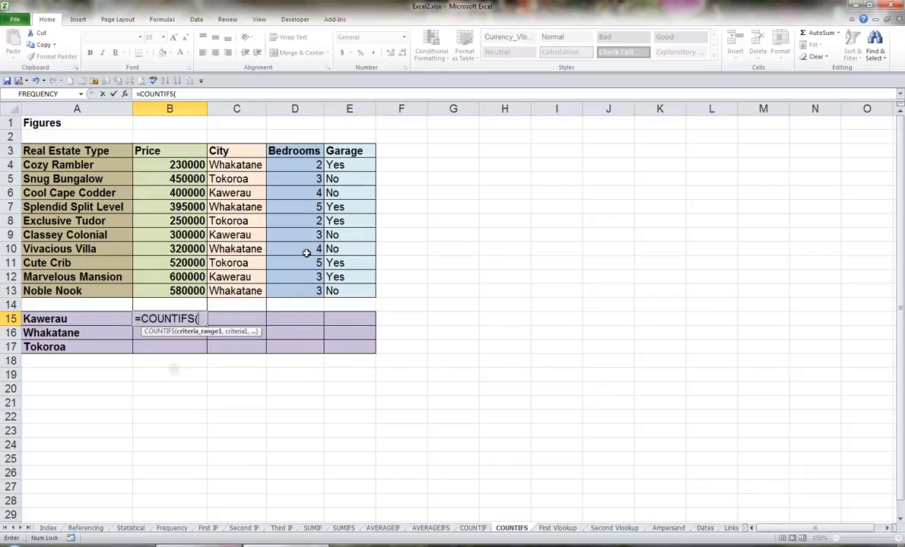
- Add the absolute city range $C$4:$C$13 with A15 as the first criterion of the COUNTIFS formula
left_click_drag(230, 165, 249, 289)
key("F4")
type(",")
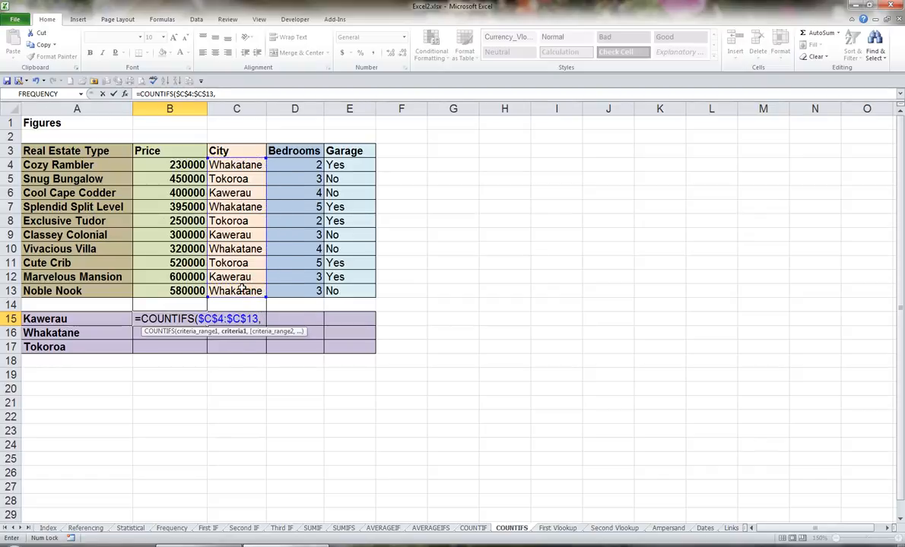
left_click(90, 321)
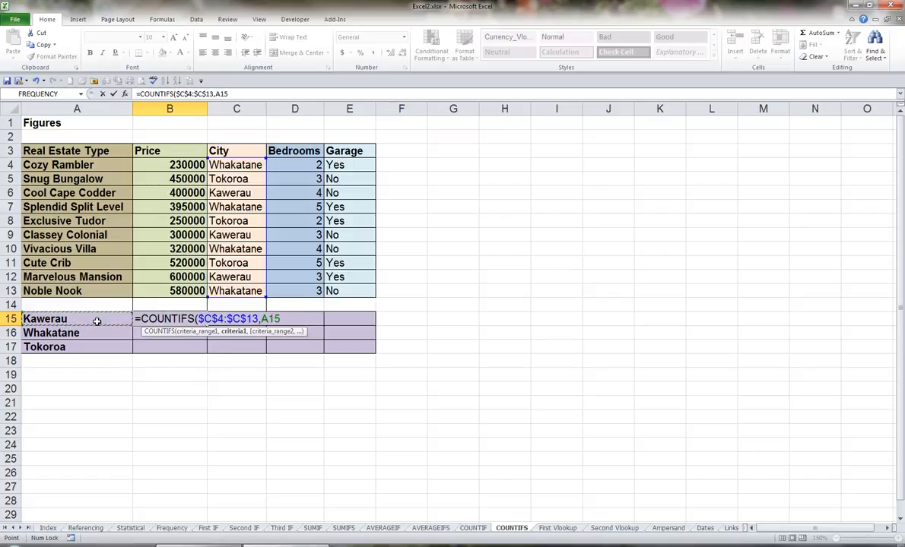
type(",")
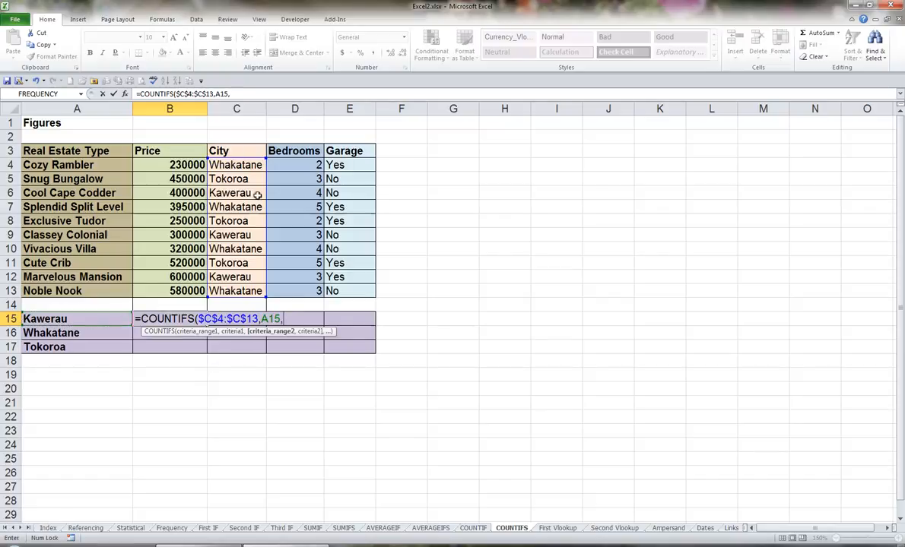
- Add the absolute bedrooms range $D$4:$D$13 with criterion ">=3" as the second condition of the COUNTIFS formula
left_click_drag(293, 167, 298, 286)
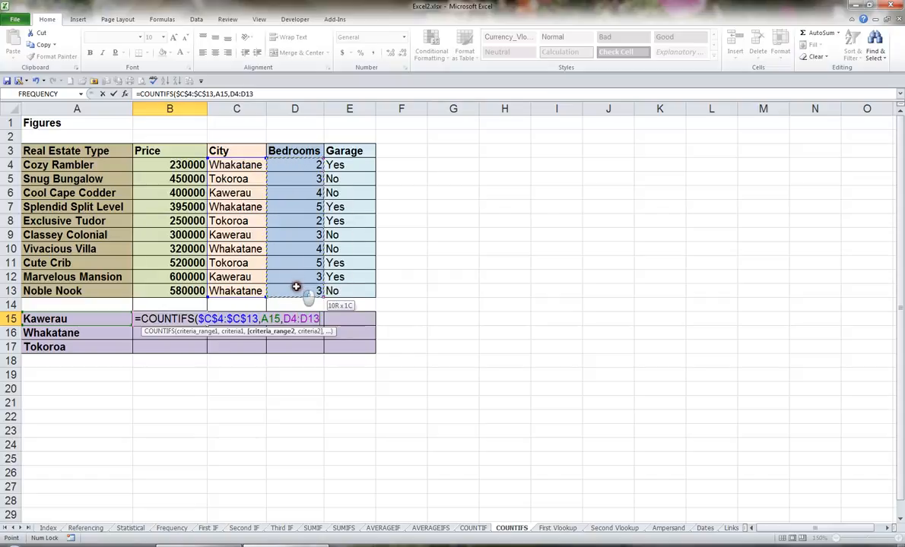
key("F4")
type(",\"")
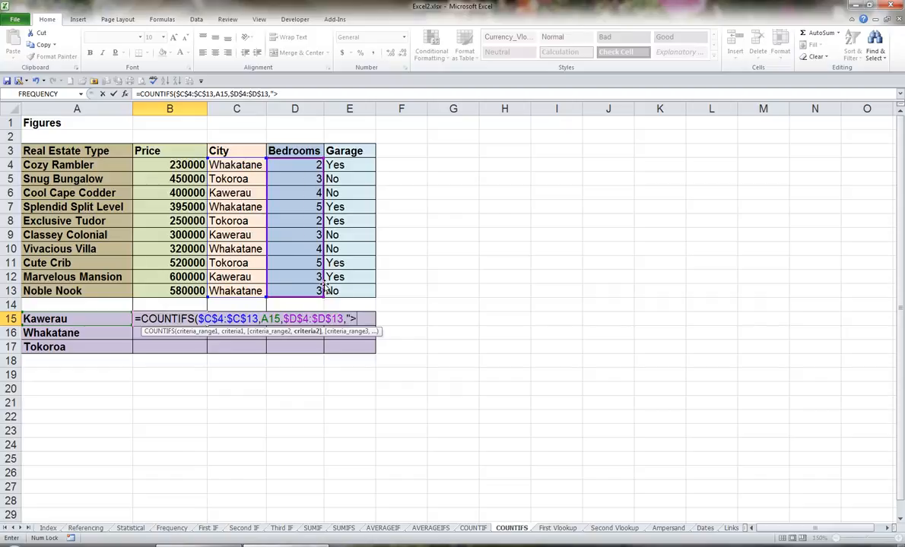
type(">=3\",")
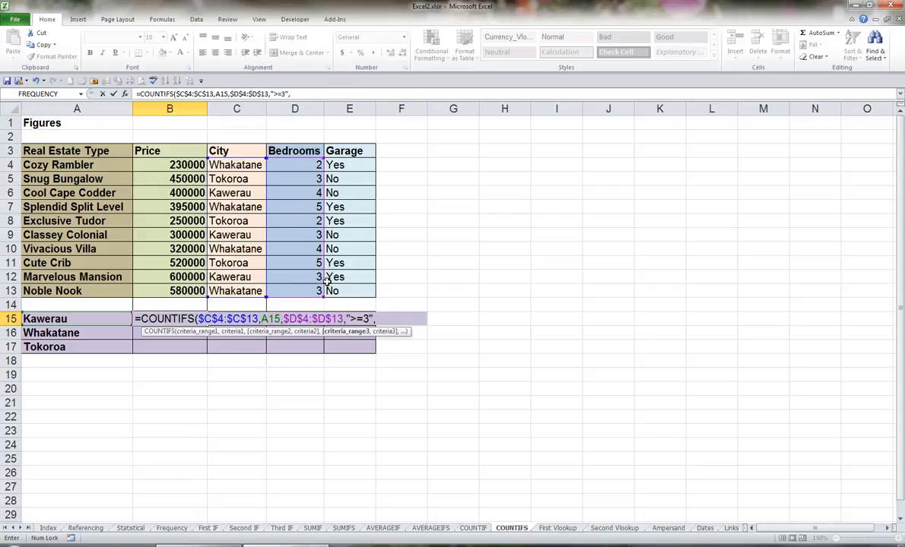
- Add the absolute garage range $E$4:$E$13 with criterion "No" as the third condition and complete the COUNTIFS formula
left_click_drag(350, 164, 358, 287)
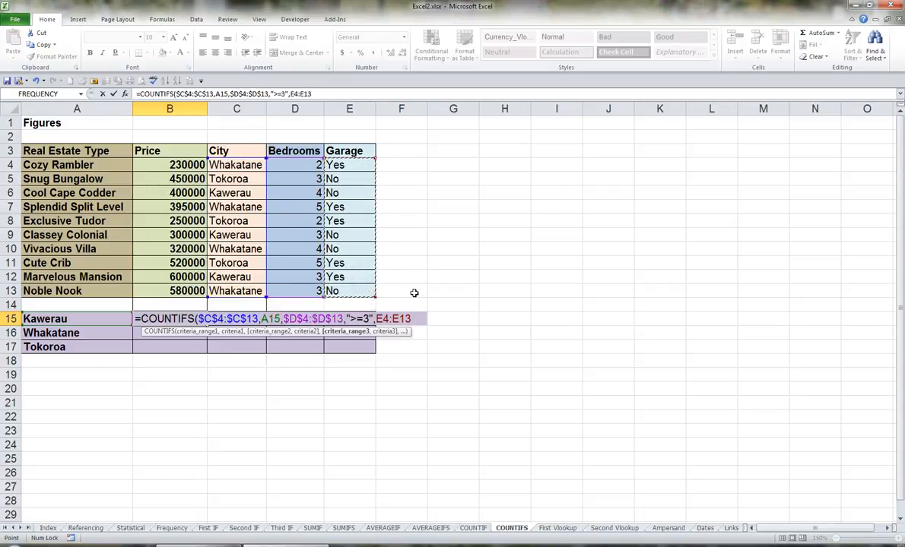
key("F4")
type(",\"No")
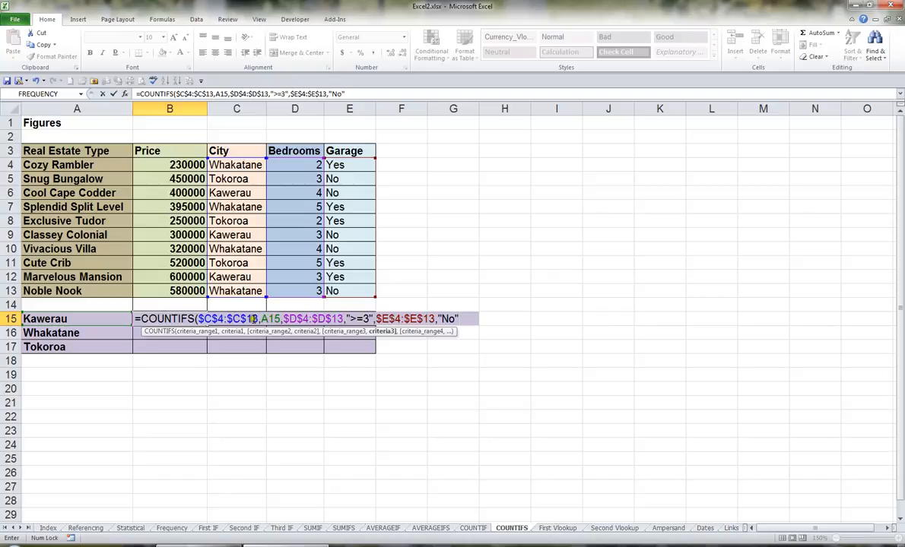
key("Return")
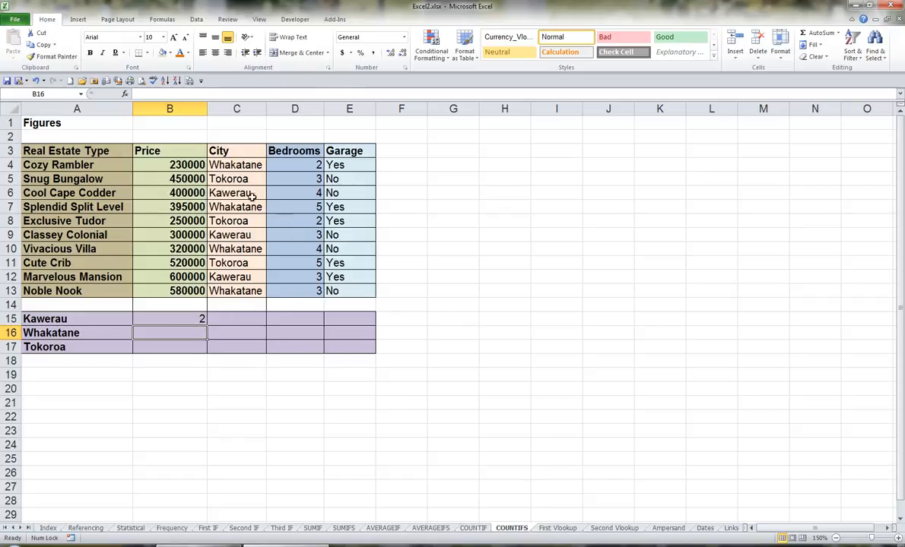
- Check the Kawerau rows against the count in B15, and fill the COUNTIFS formula from B15 down to B17
left_click(228, 192)
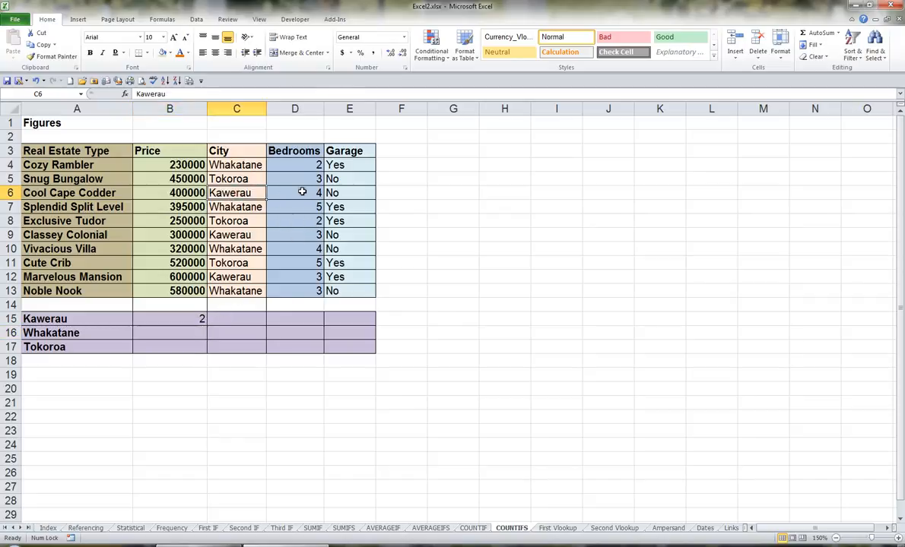
left_click(343, 193)
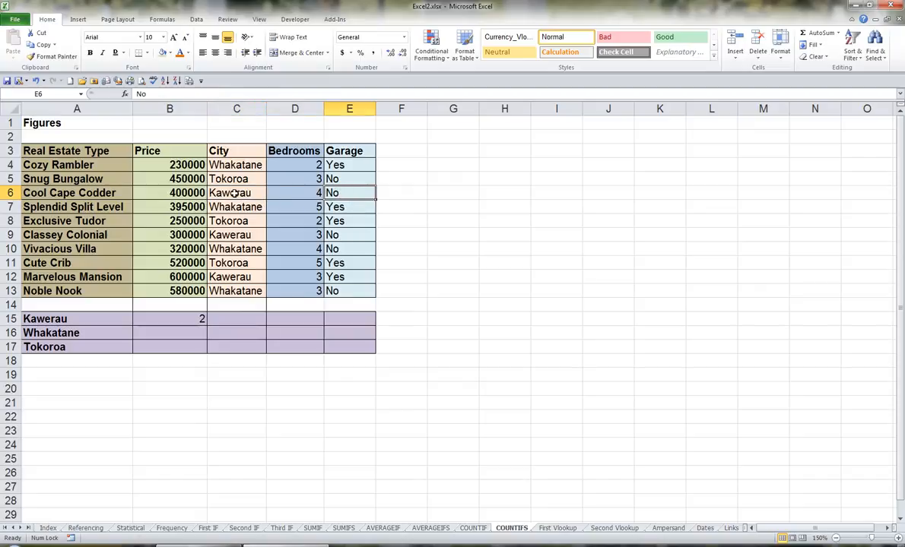
left_click(228, 235)
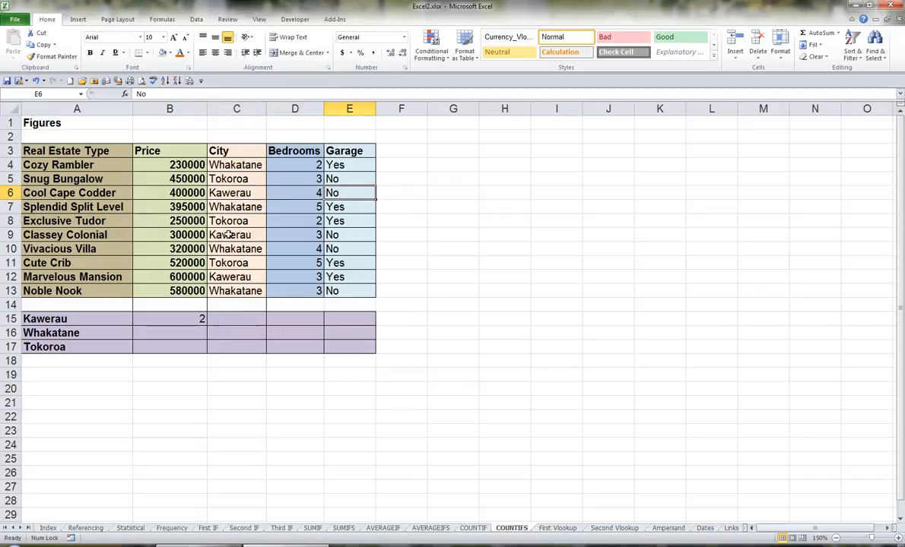
left_click(331, 235)
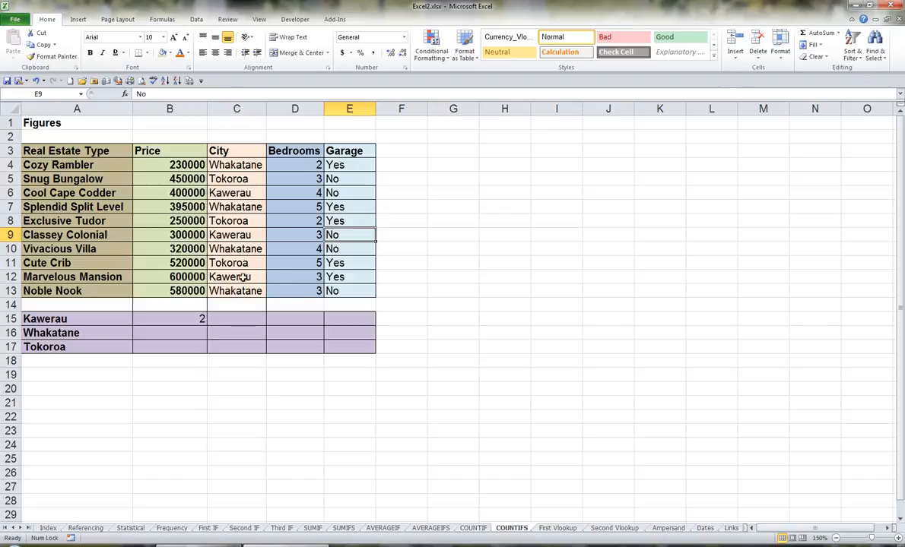
left_click(170, 324)
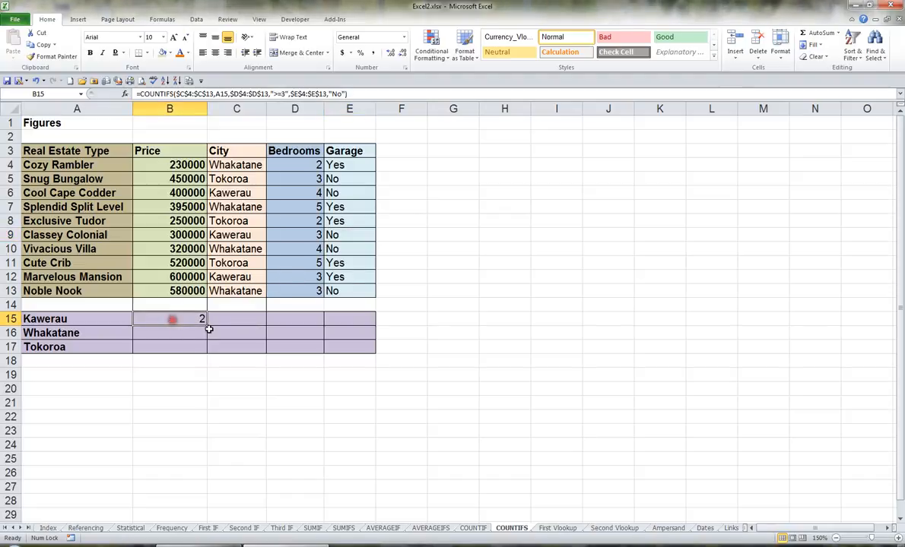
left_click_drag(204, 320, 204, 348)
left_click(191, 320)
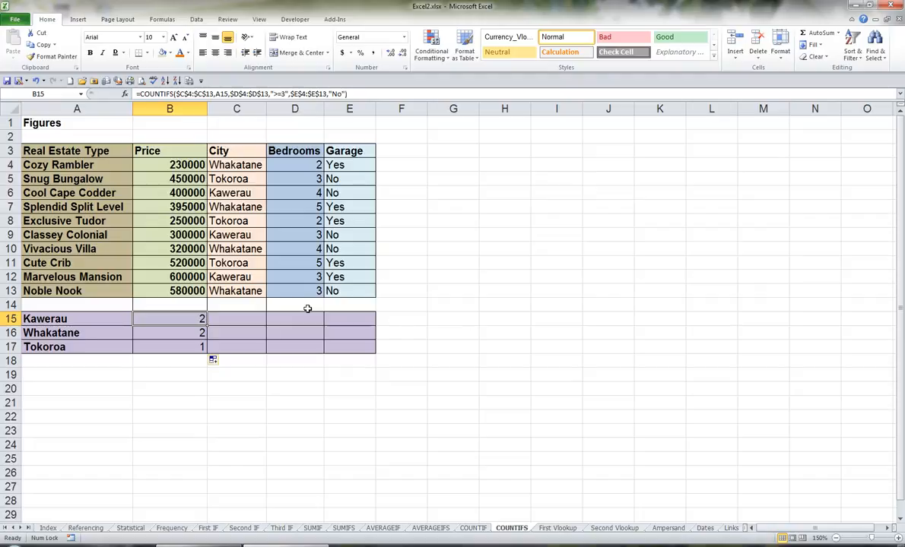
- Below the results table, enter the function names SUMIFS in B20 and COUNTIFS in B21
key("Down")
key("Down")
key("Down")
key("Down")
key("Down")
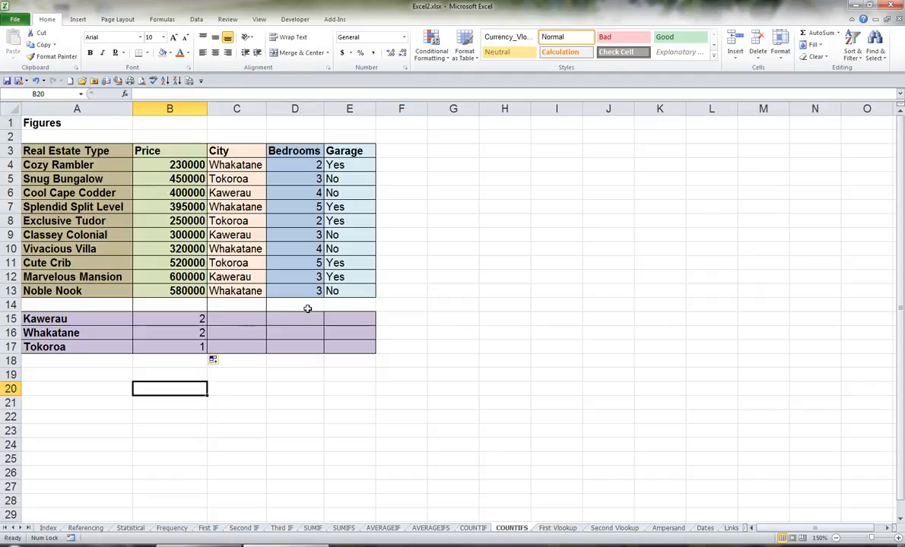
type("SUMICS")
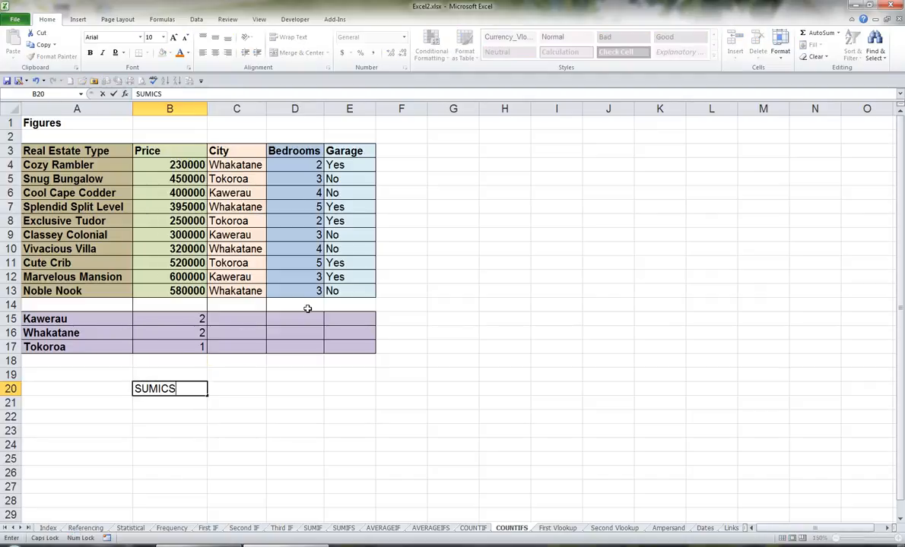
key("BackSpace")
key("BackSpace")
type("FS")
key("Return")
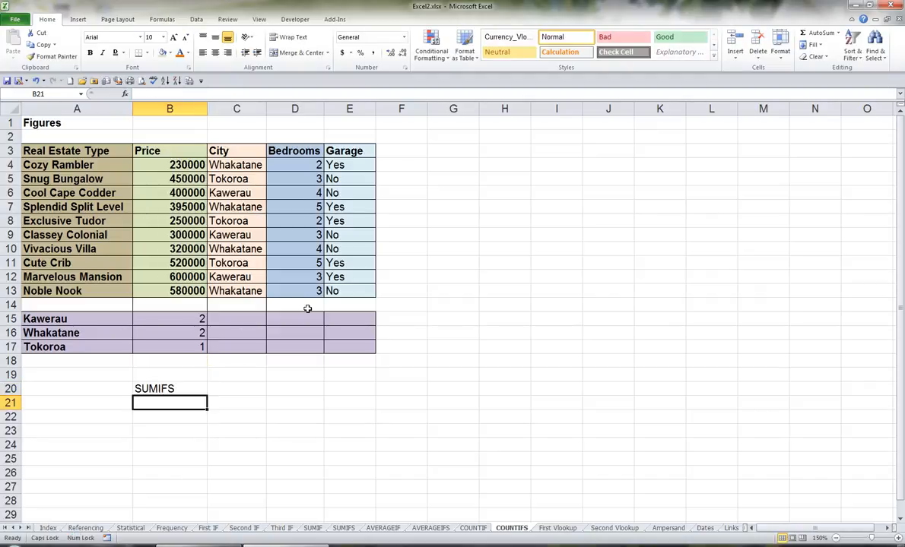
type("COUNTIFS")
key("Return")
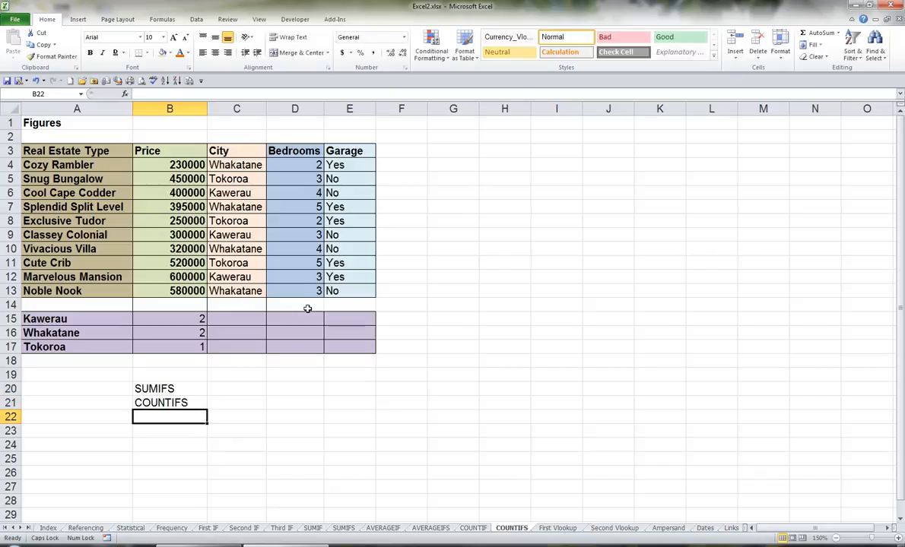
- Continue the list of function names with AVERAGEIF in B22 and AVERAGEIFS in B23
type("AVERAGE")
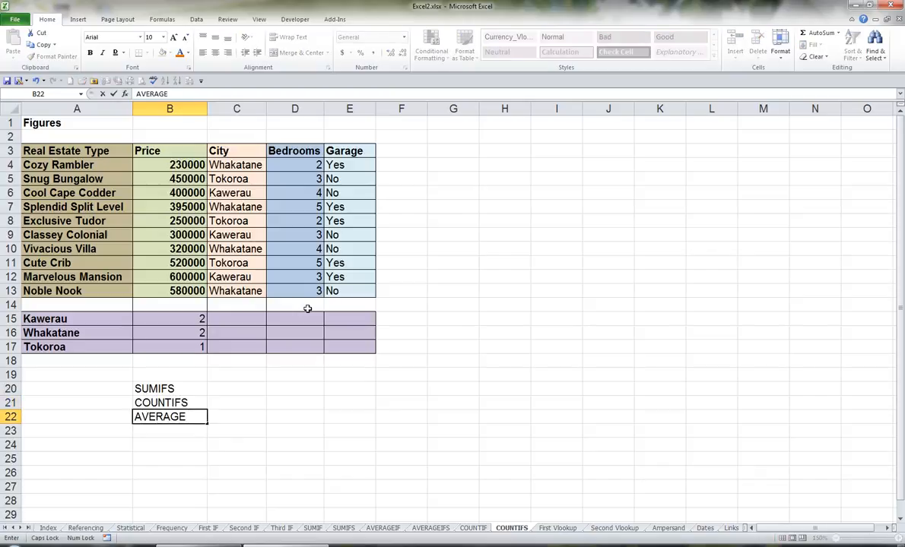
type("IF")
key("Return")
type("AVERAGE")
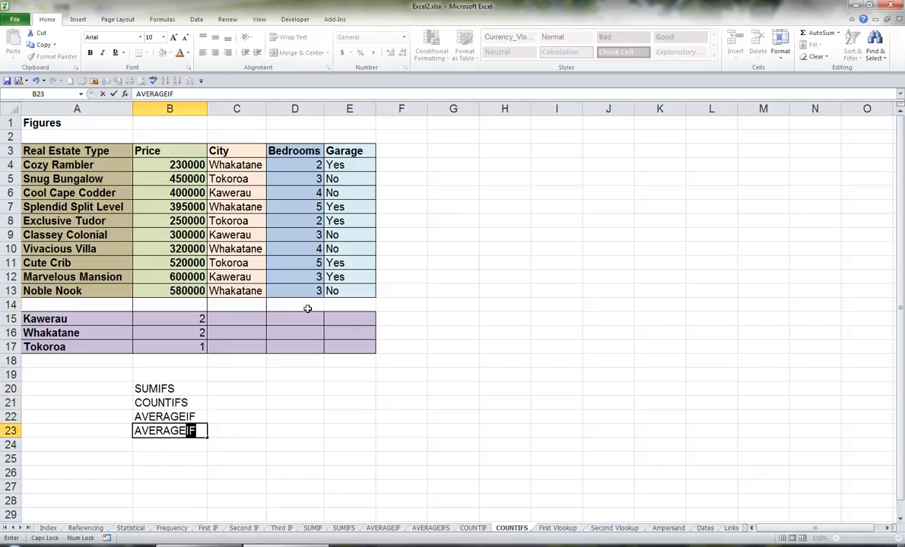
type("IFS")
key("Return")
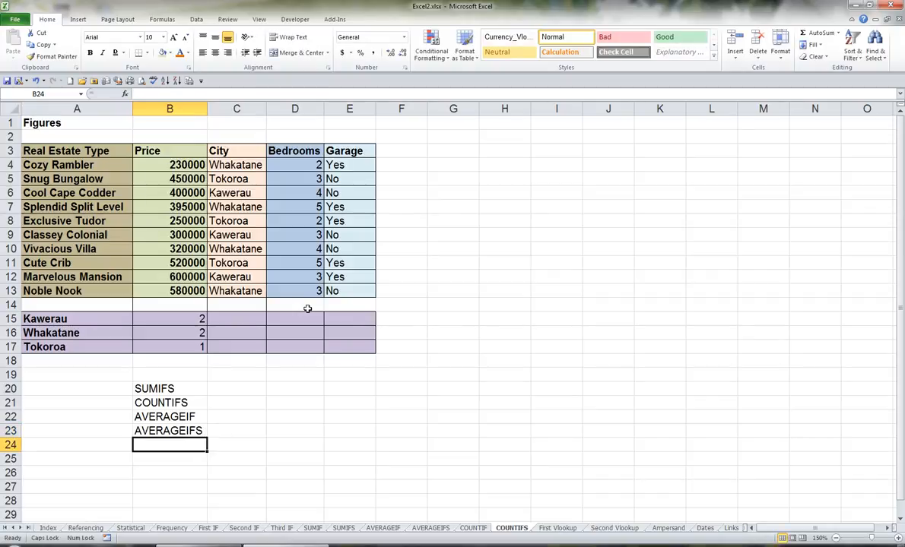